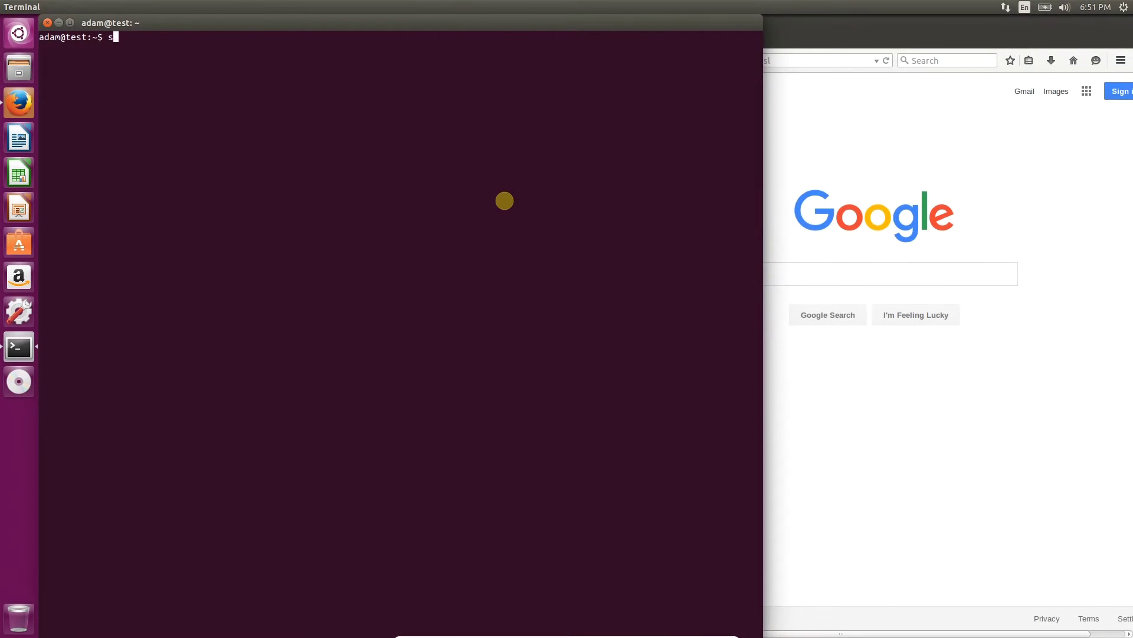
Install pixelweb with sudo pip using the administrator password, then begin typing sudo run-pixelweb.
text(pip install pixelweb)
key(Return)
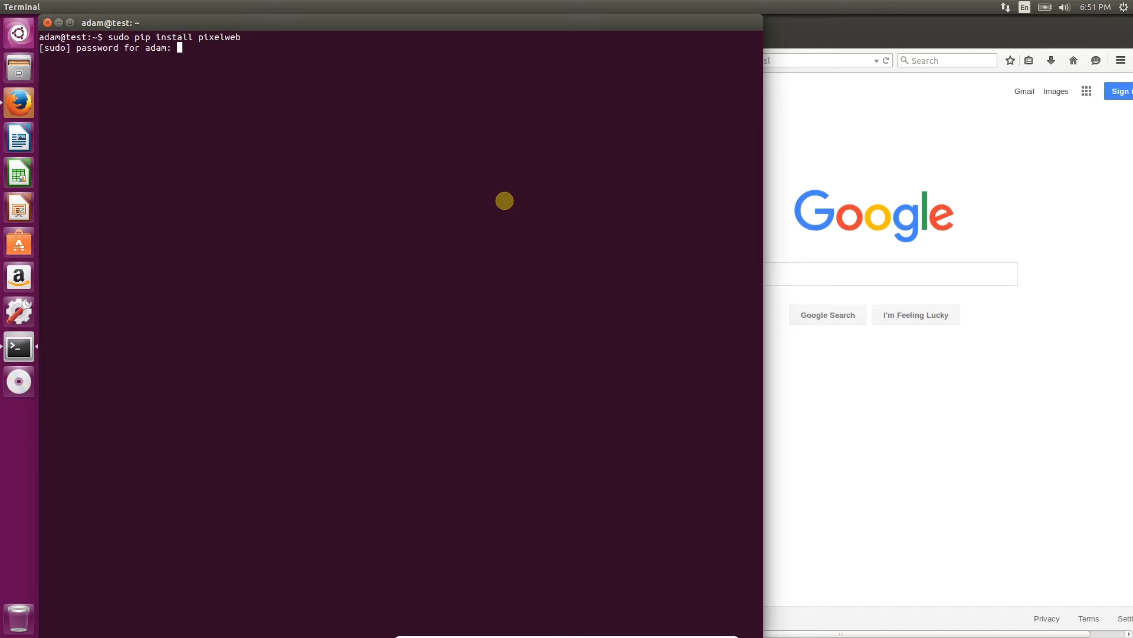
key(Return)
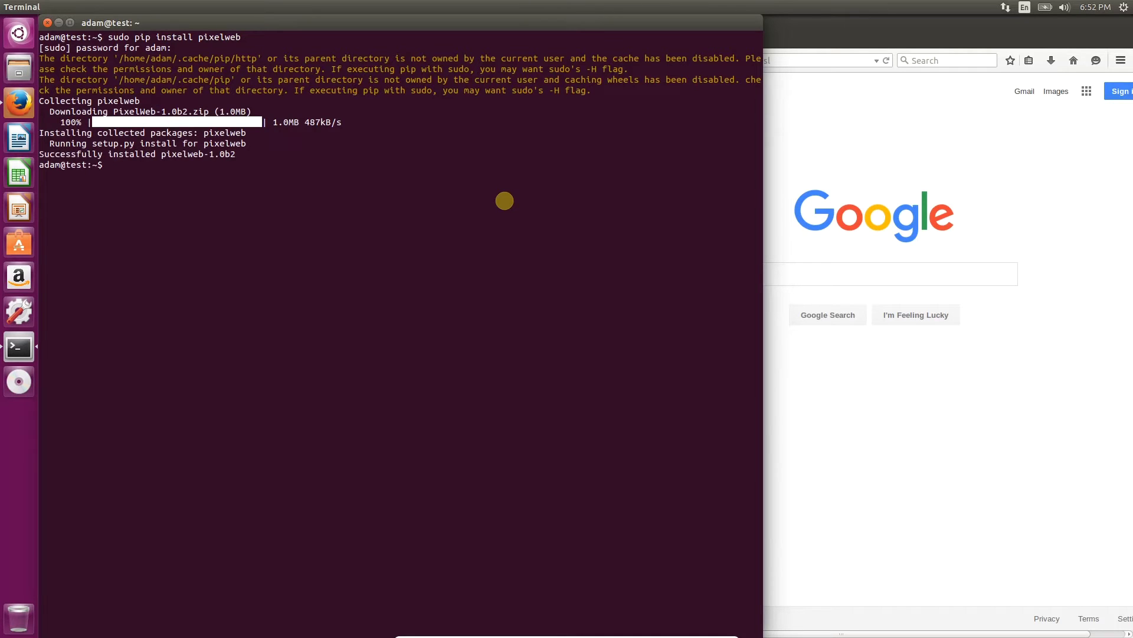
text(sudo )
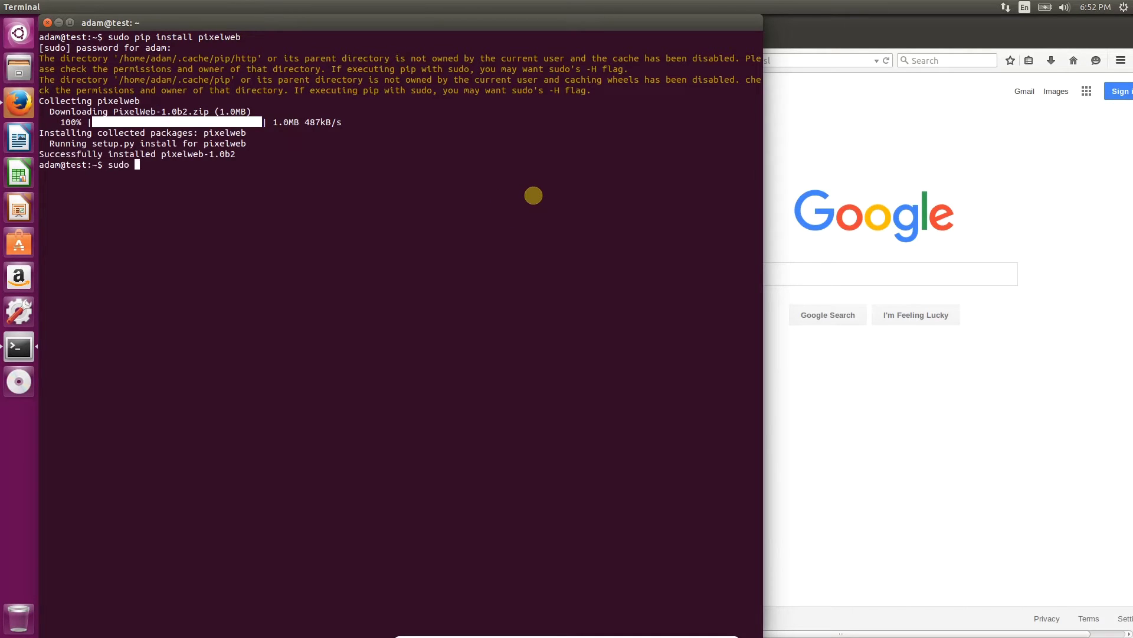
text(run-pixelweb)
Start the PixelWeb server on port 8080 and highlight the missing-module error lines.
key(Return)
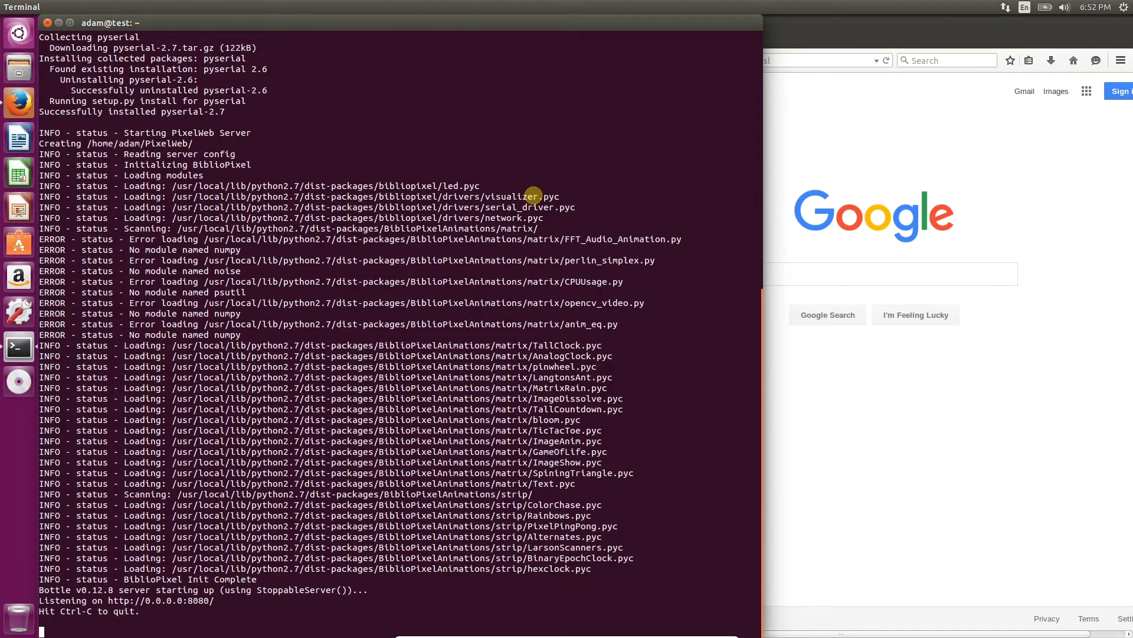
drag(247, 337, 41, 239)
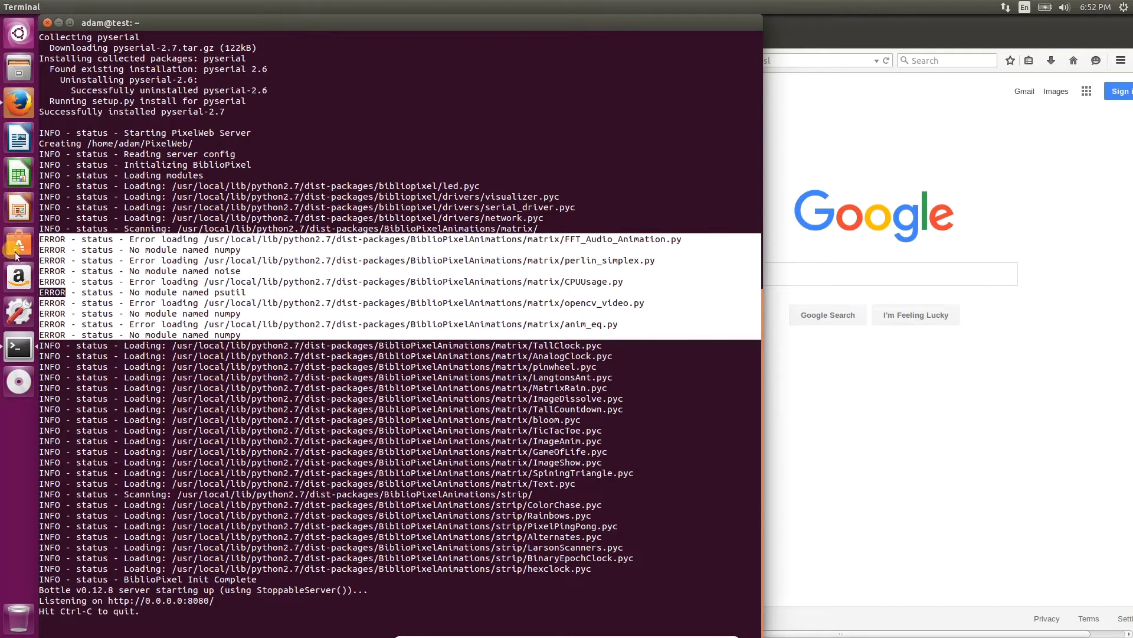
click(862, 390)
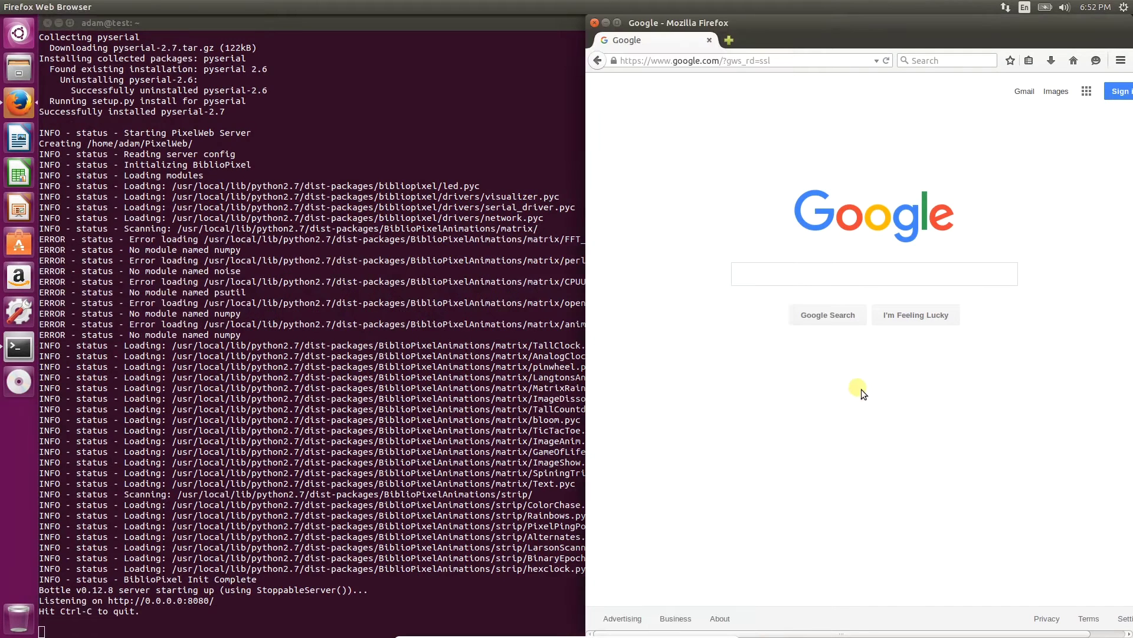
click(724, 66)
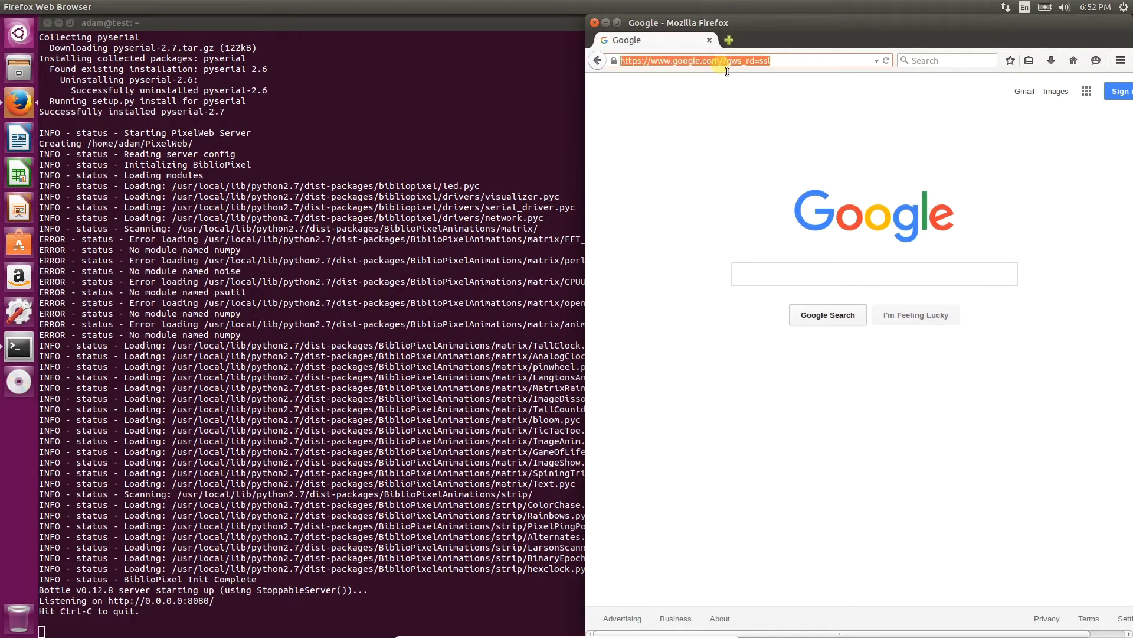
text(http:/)
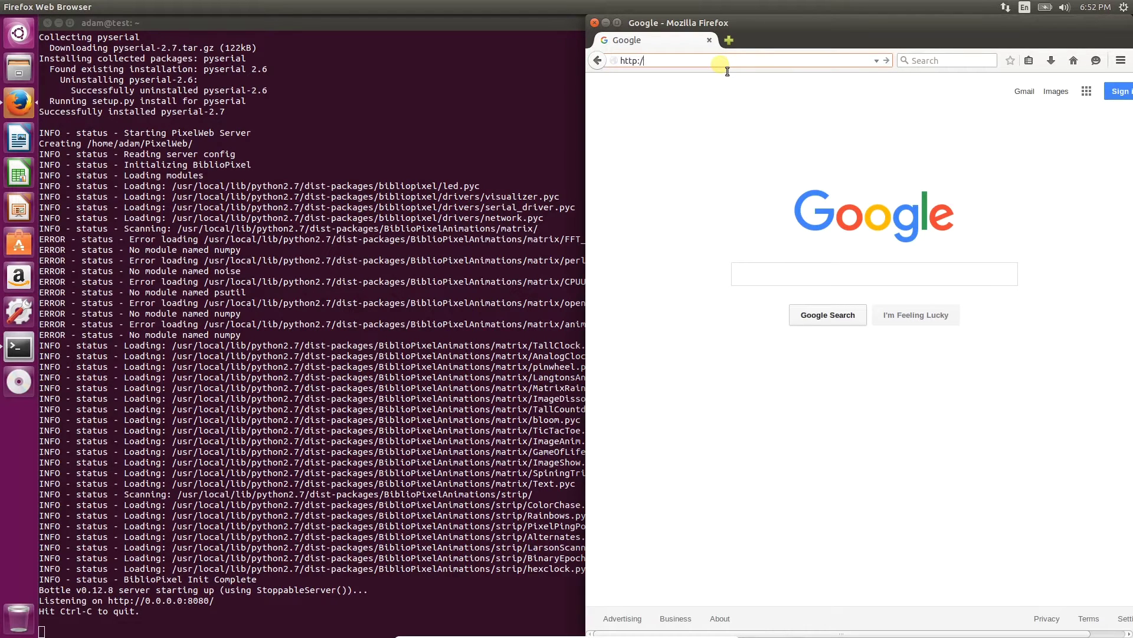
text(/localhost:8080)
key(Return)
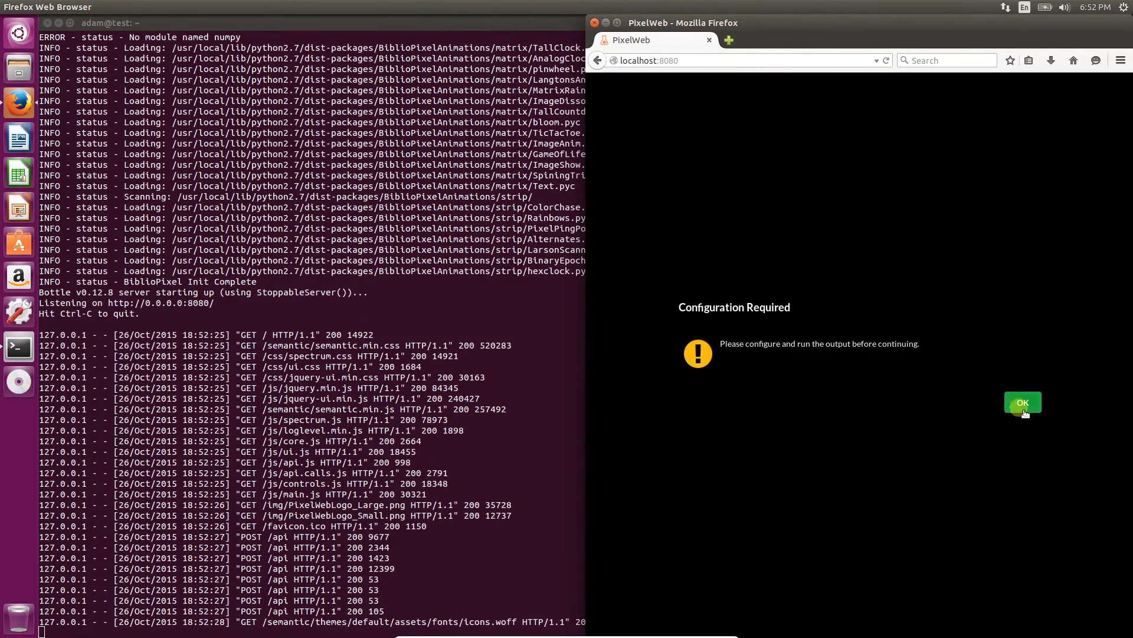
click(1023, 407)
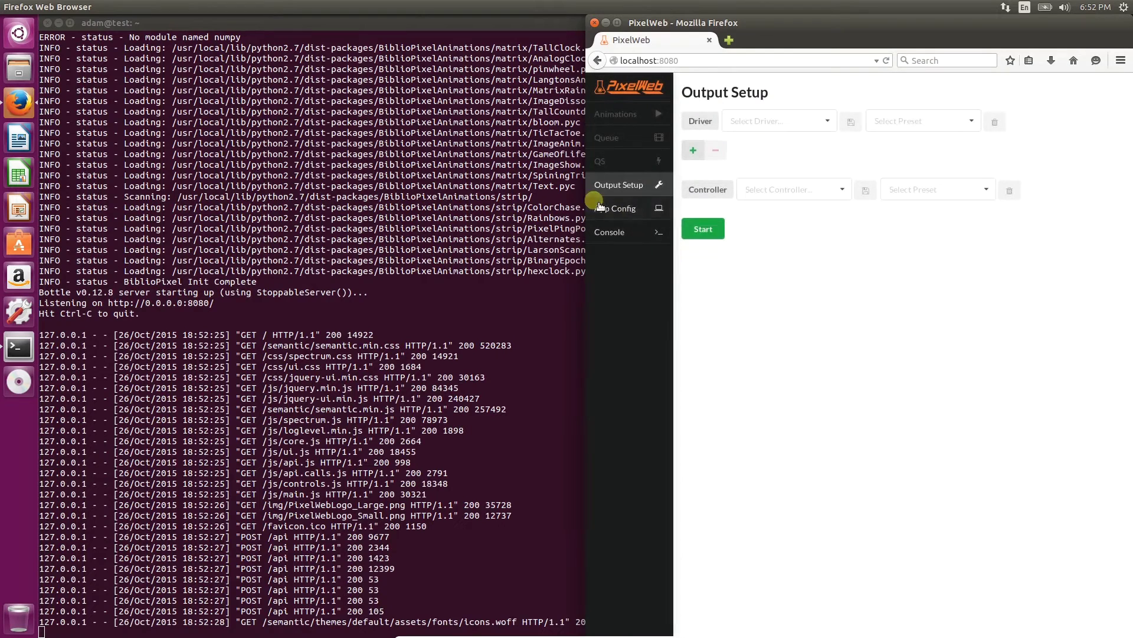
Choose the Visualizer output driver with width and height set to 16.
drag(586, 188, 412, 186)
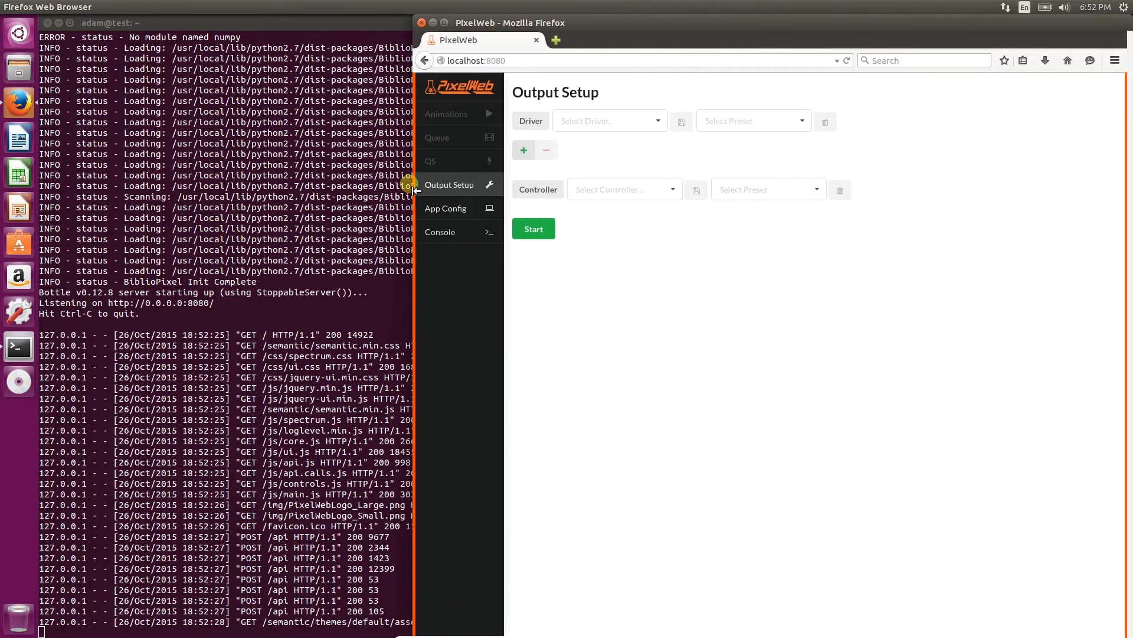
click(614, 128)
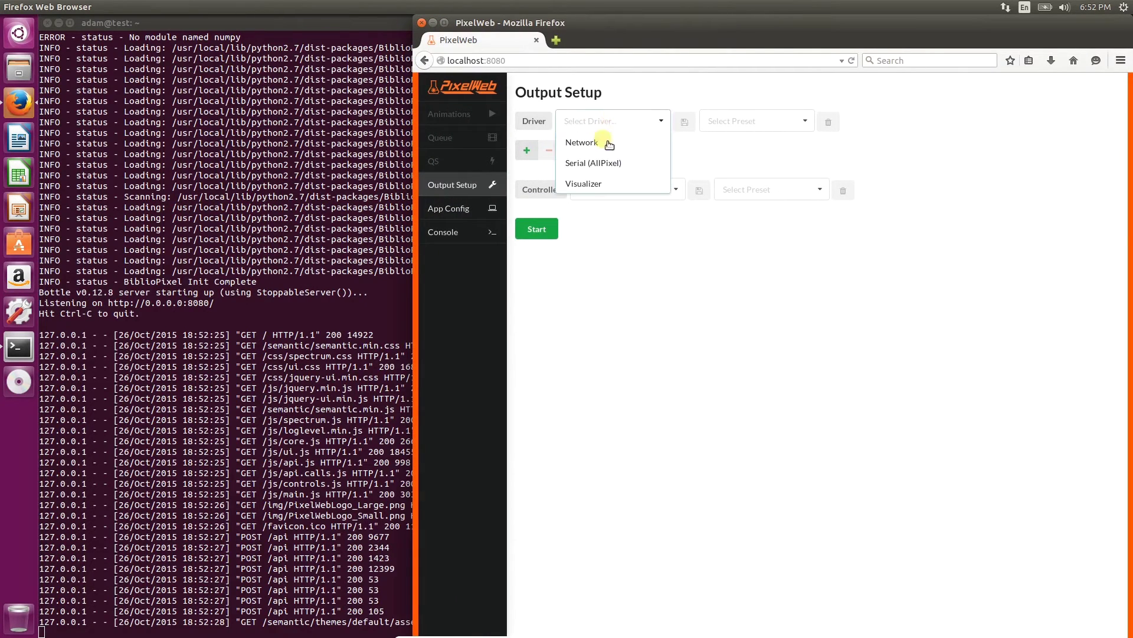
click(599, 194)
click(592, 240)
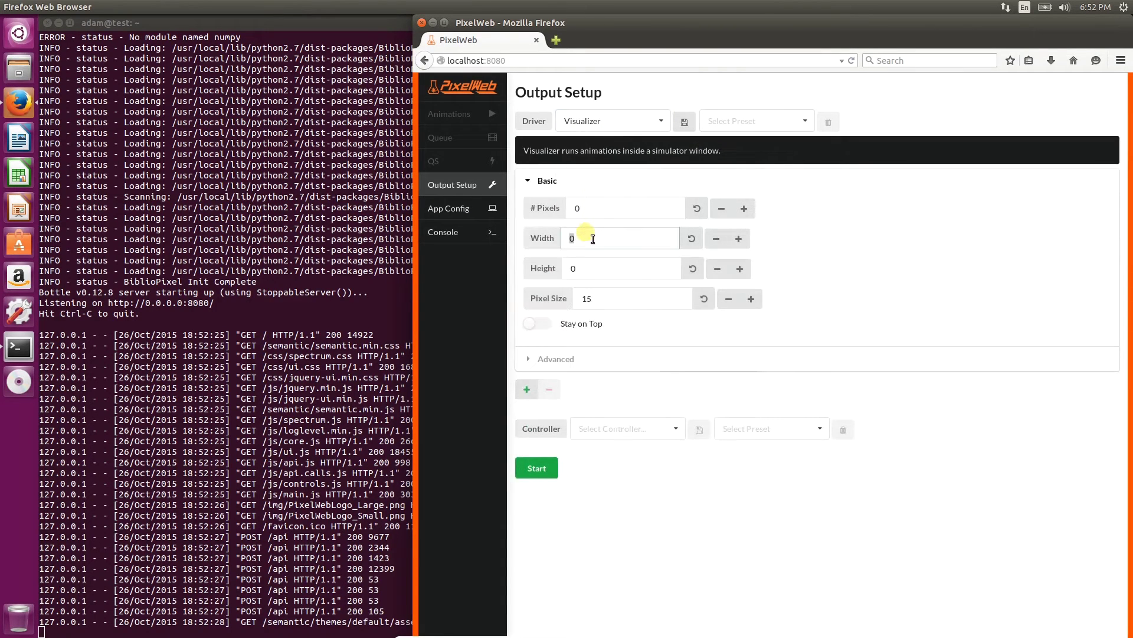
text(16)
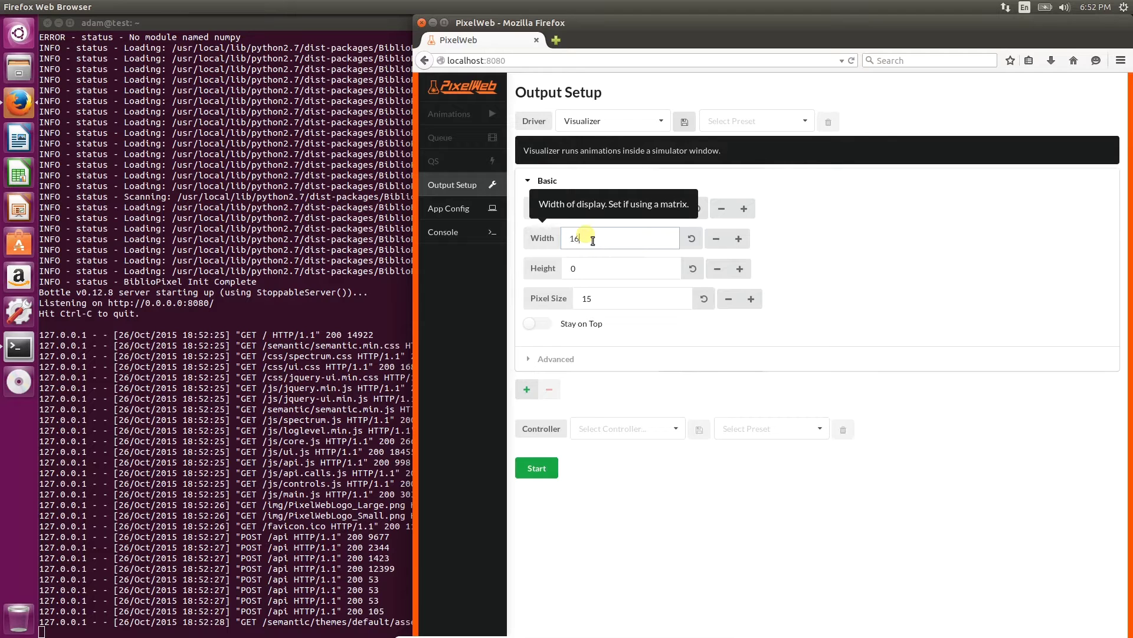
key(Tab)
text(16)
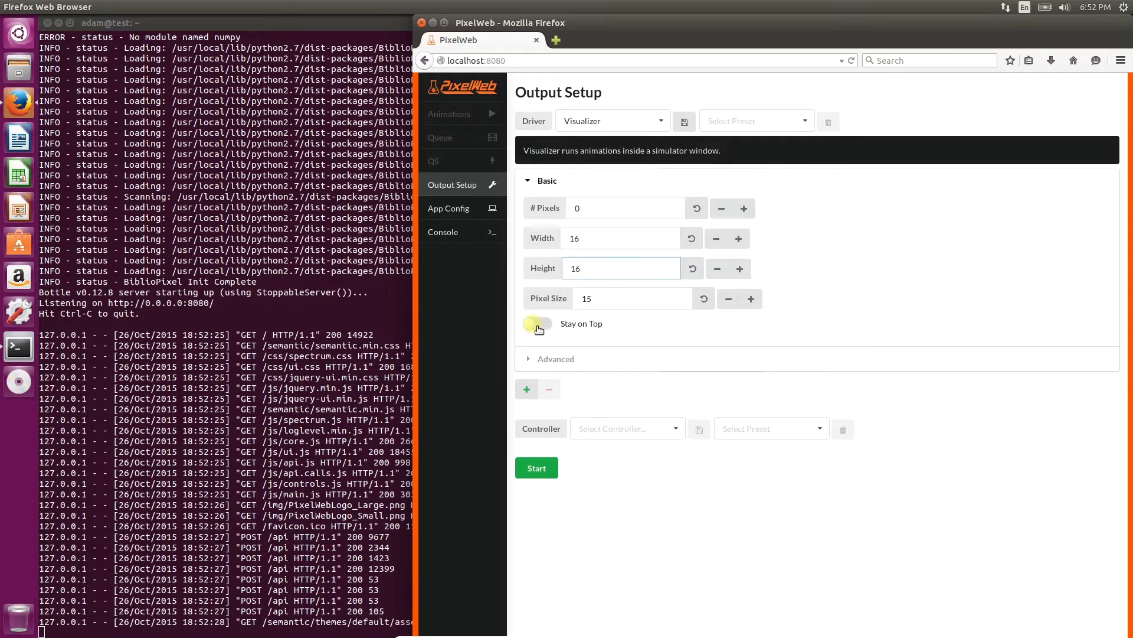
Turn on Stay on Top and choose LEDMatrix as the controller.
click(539, 328)
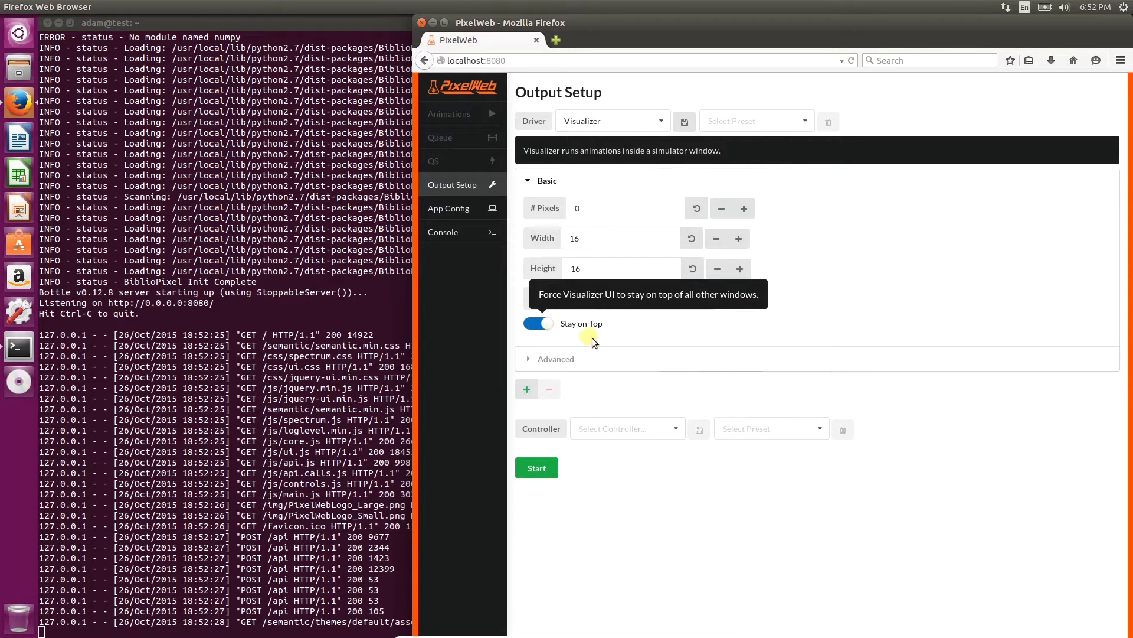
click(623, 436)
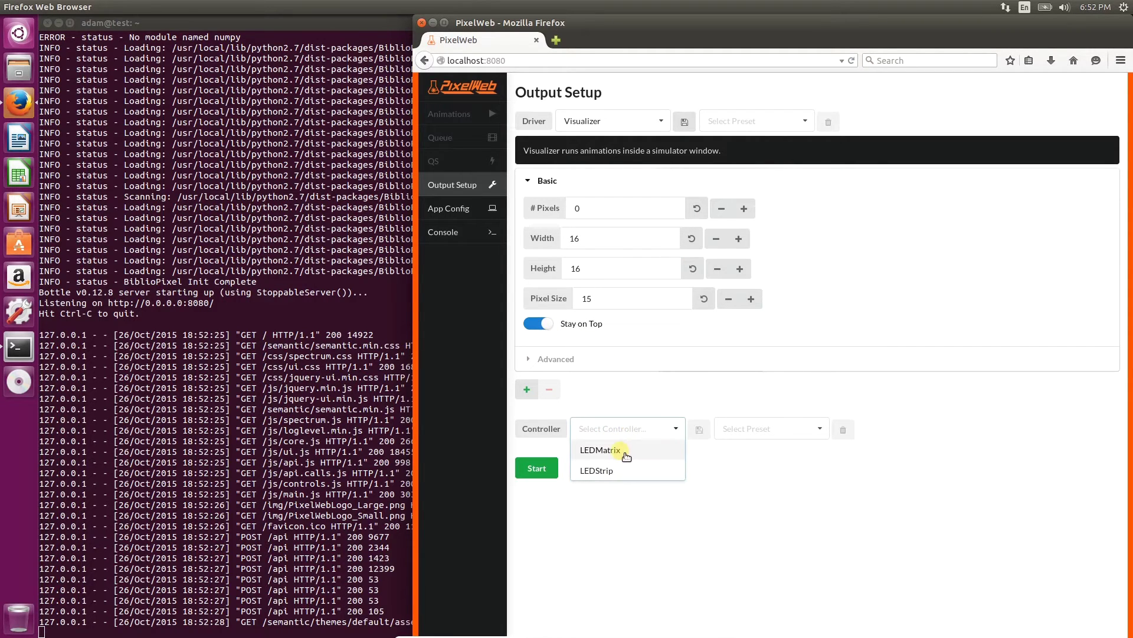
click(610, 454)
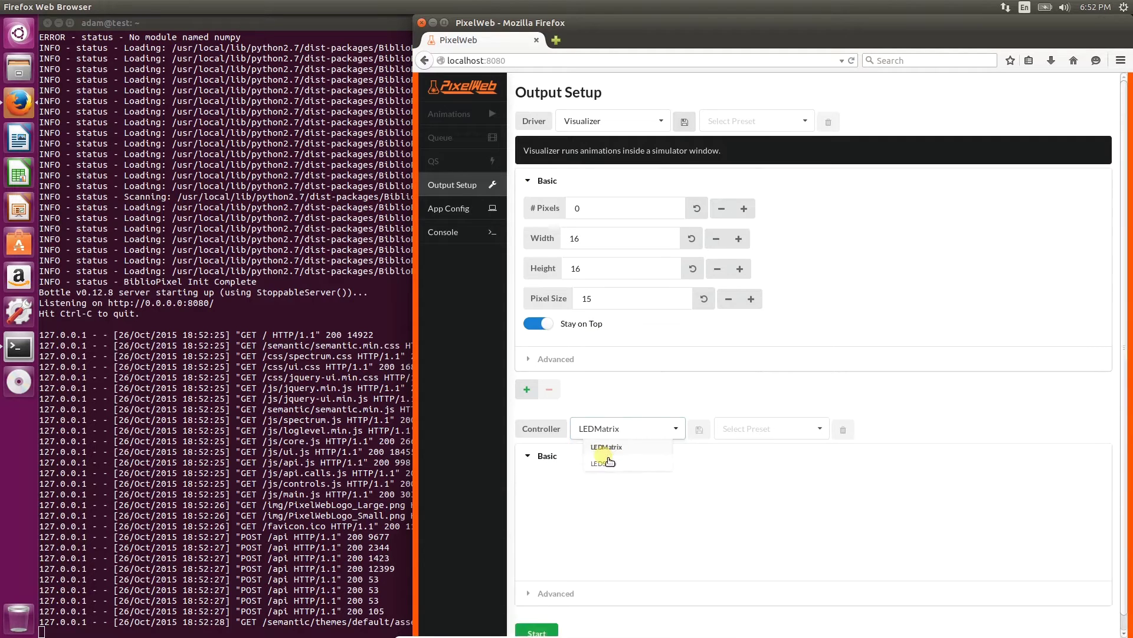
scroll(679, 459, down, 3)
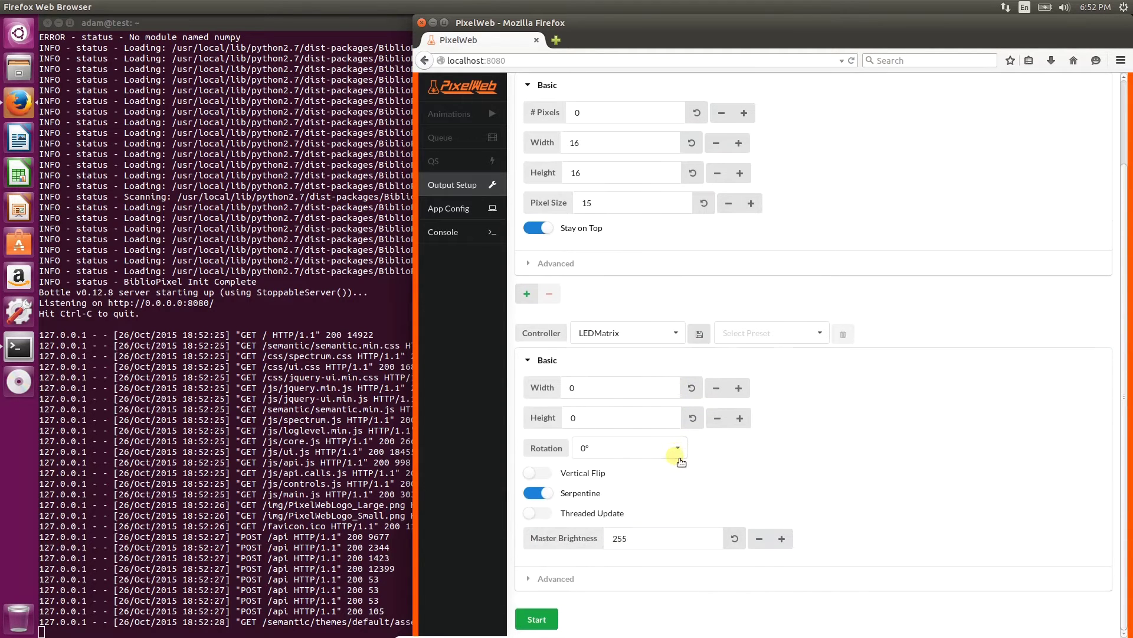
mouse_move(536, 424)
Start the output, then select the Bloom animation with Step Amount 6.
click(547, 618)
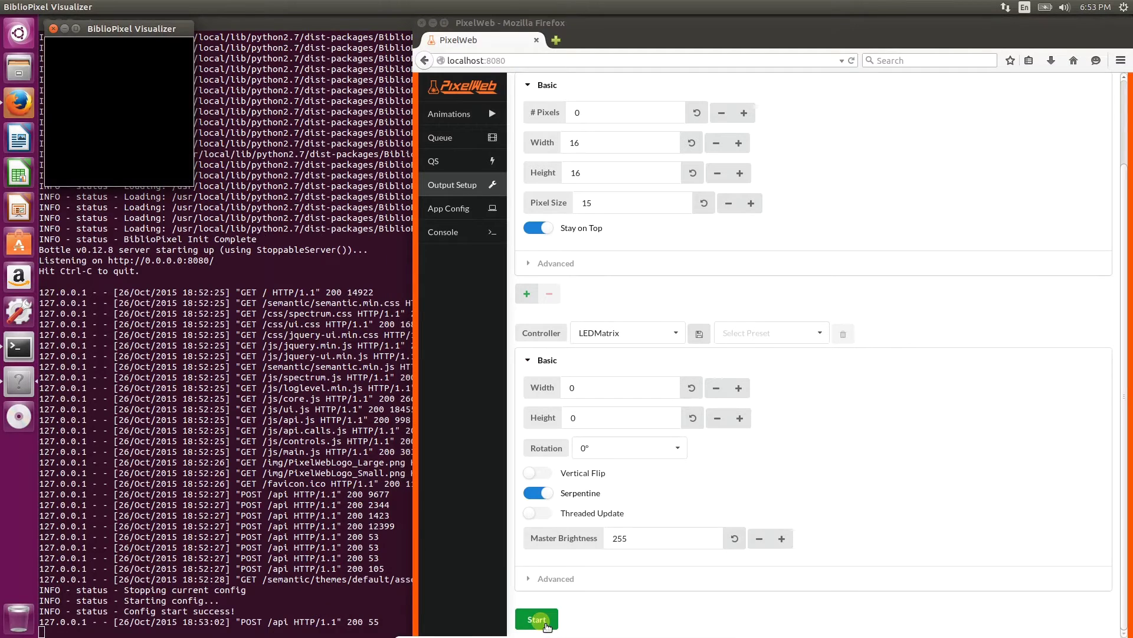
drag(104, 33, 1025, 95)
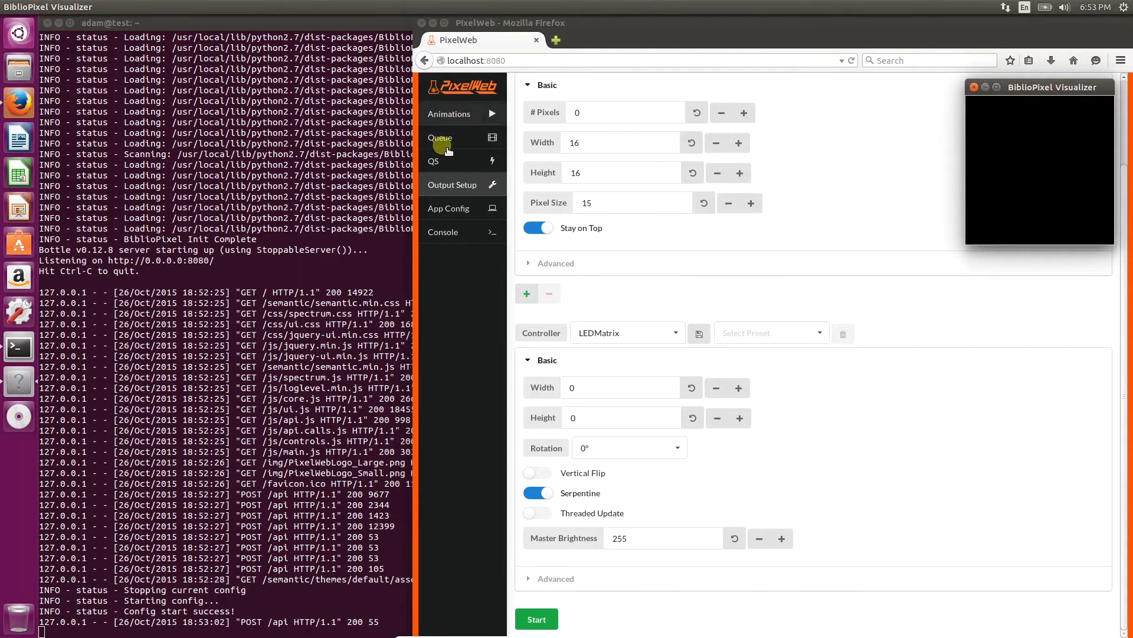
click(451, 116)
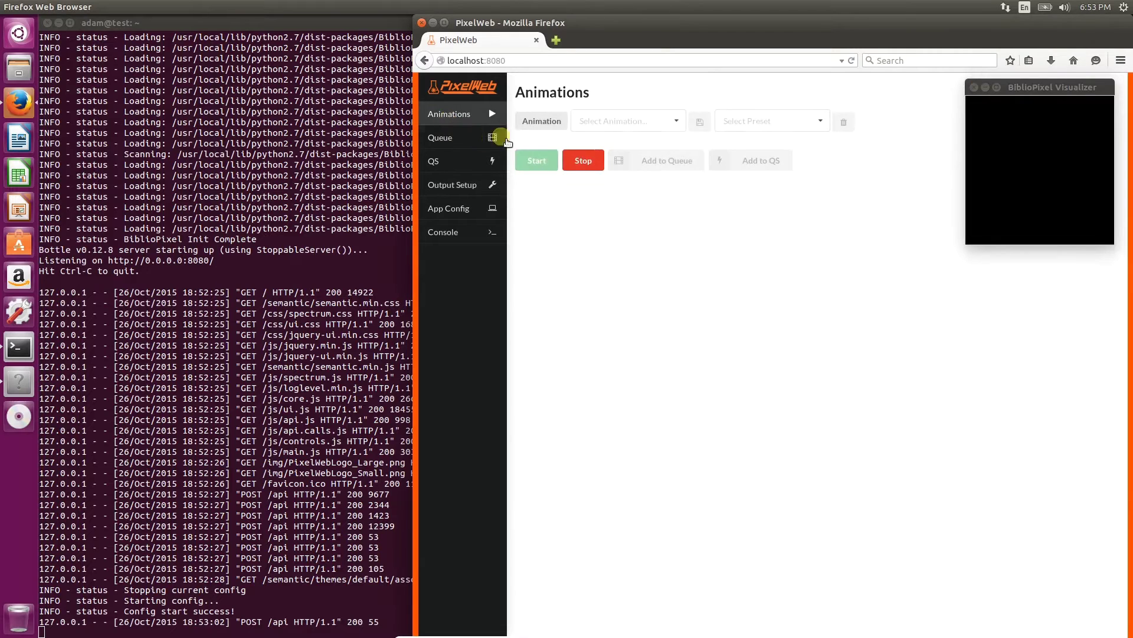
click(637, 124)
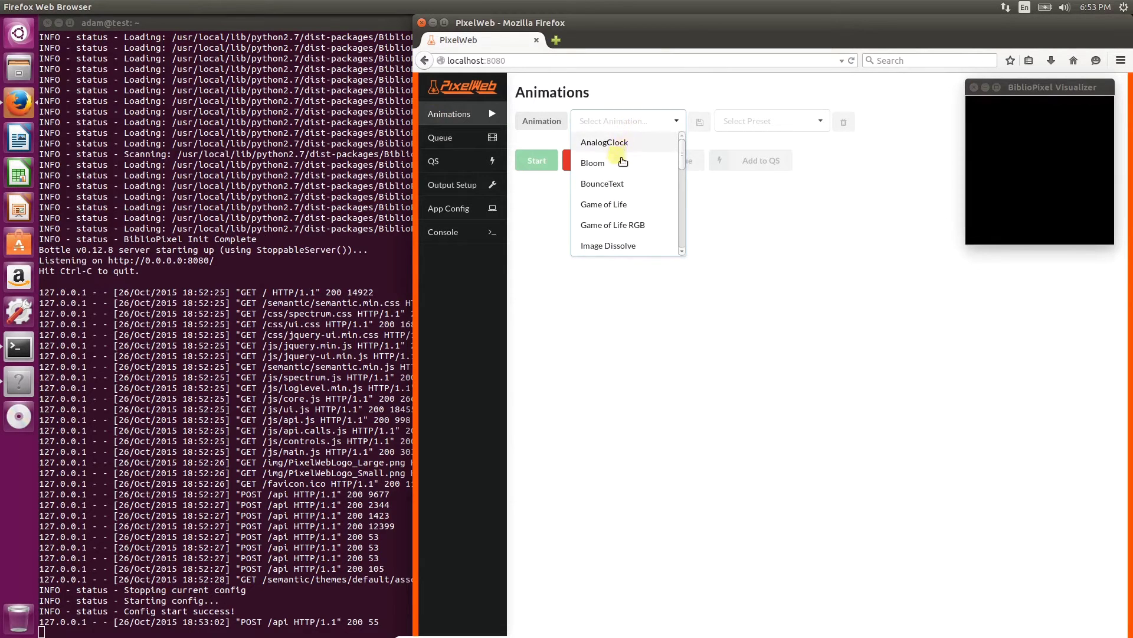
click(617, 170)
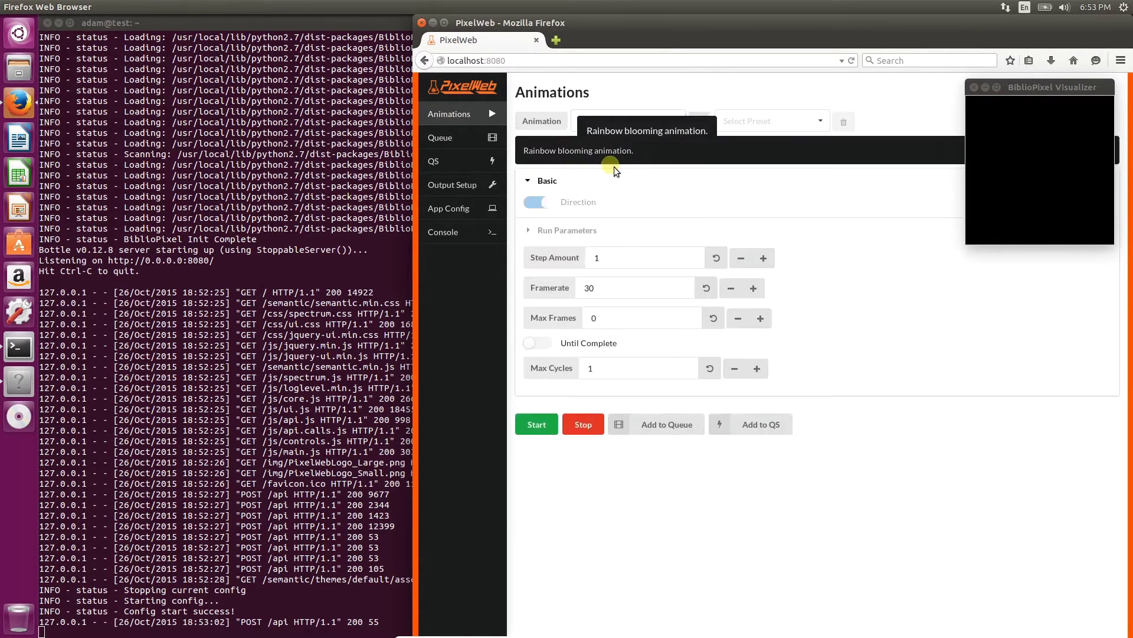
click(624, 282)
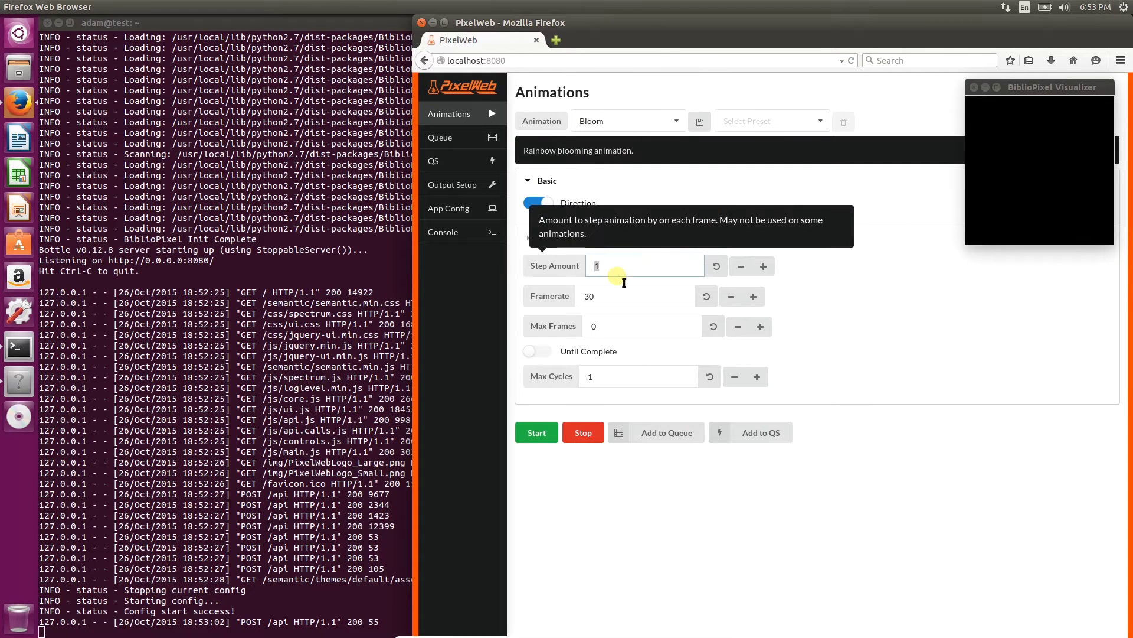
text(6)
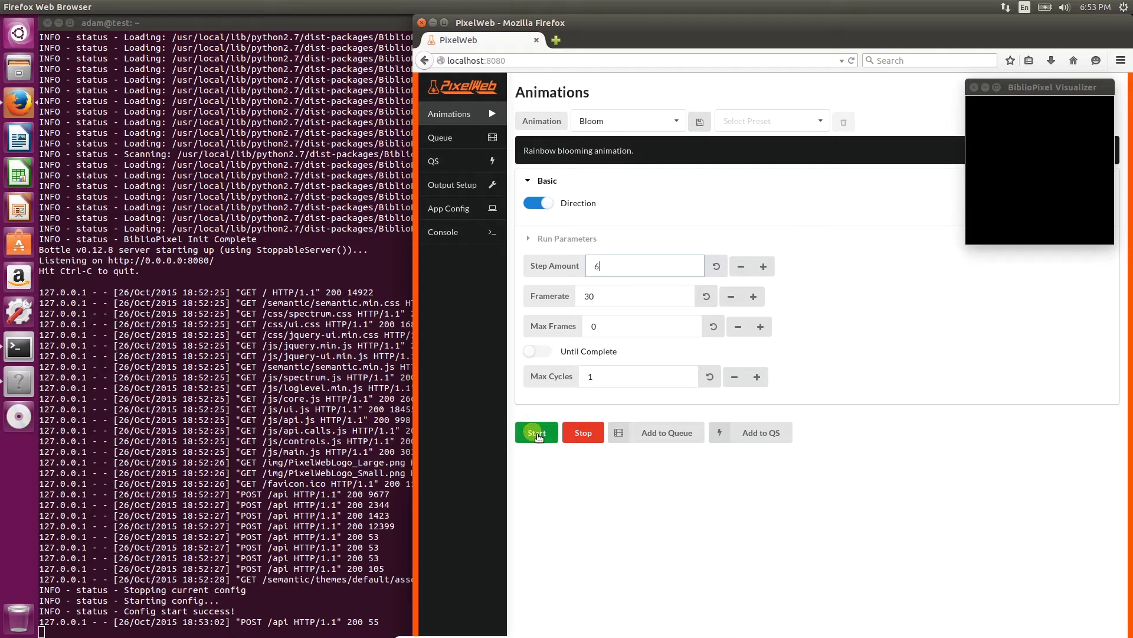
Run the Bloom animation in the visualizer, then stop it.
click(537, 433)
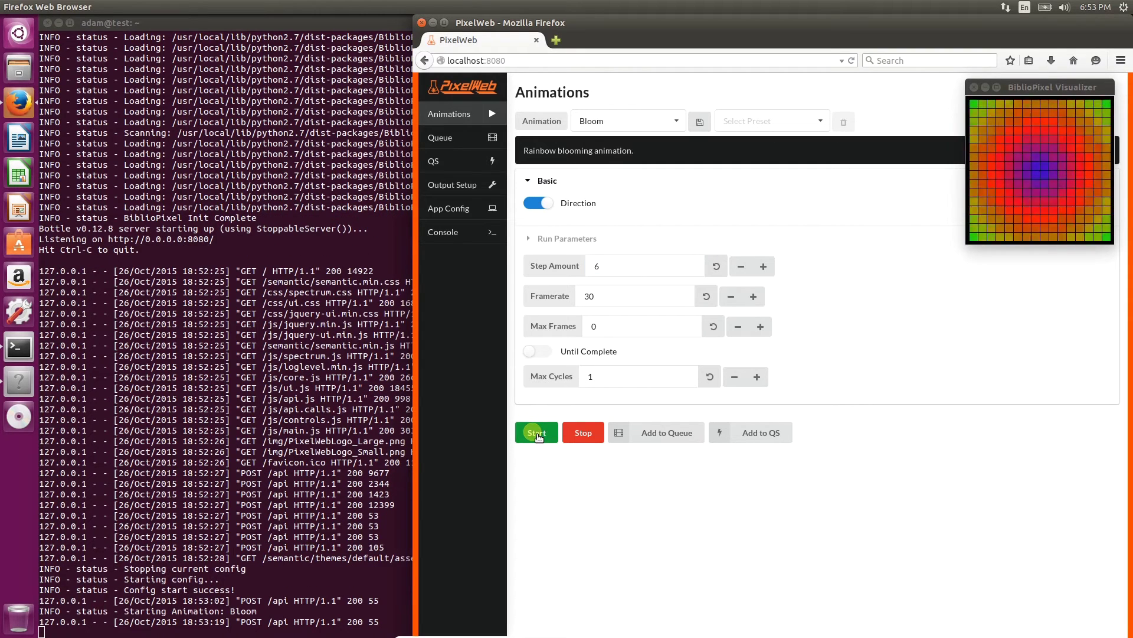
click(584, 434)
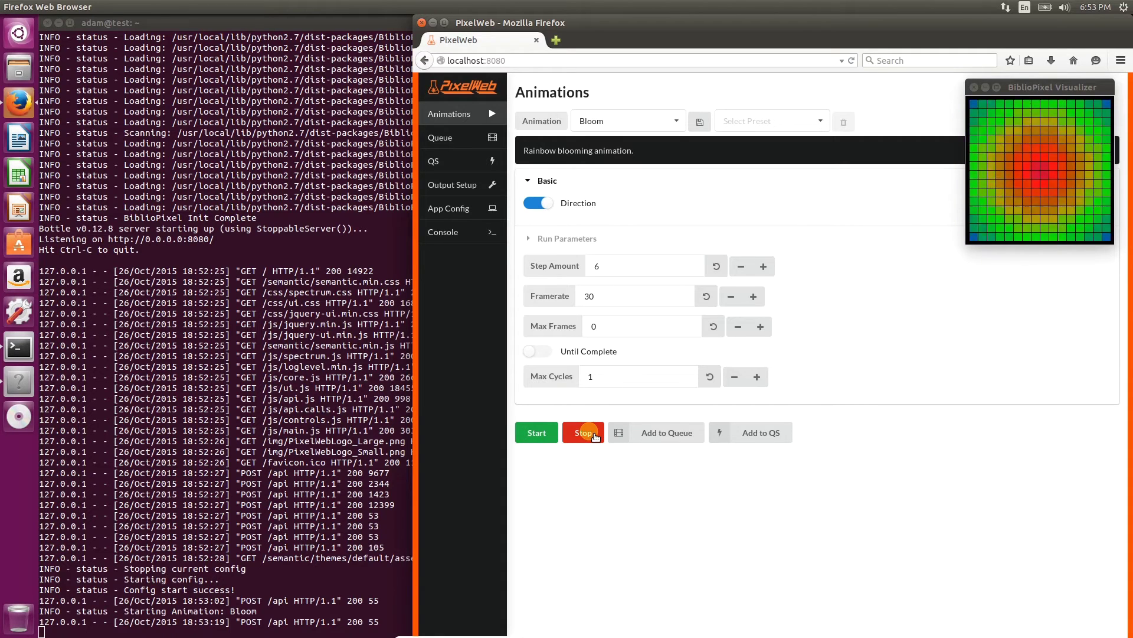
click(595, 435)
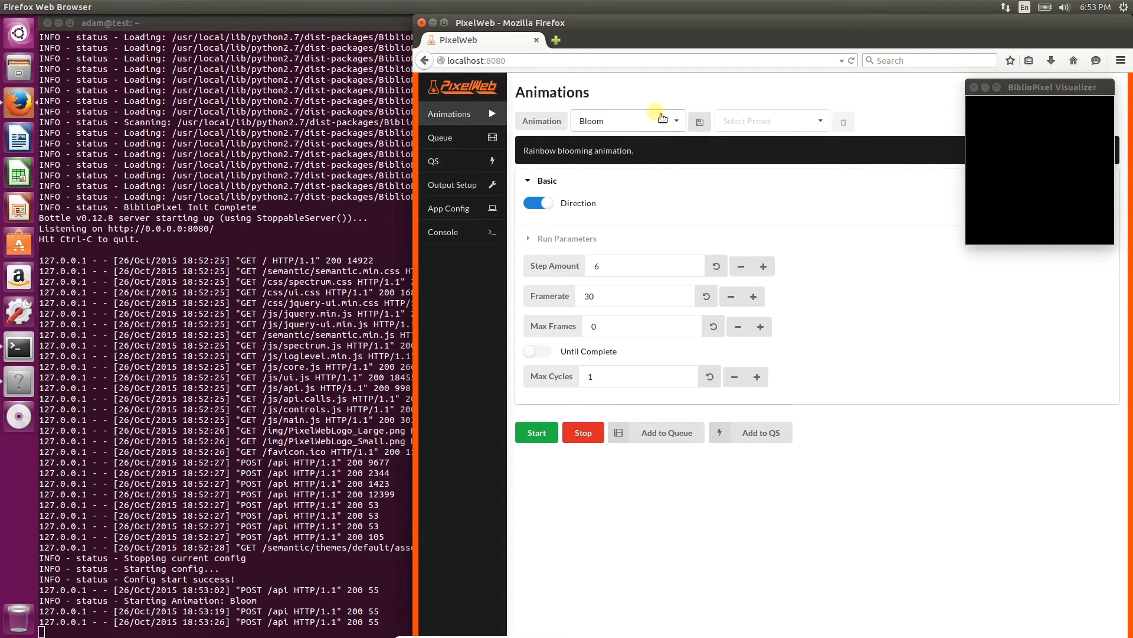
Select Game of Life and run it at a framerate of 10.
click(659, 122)
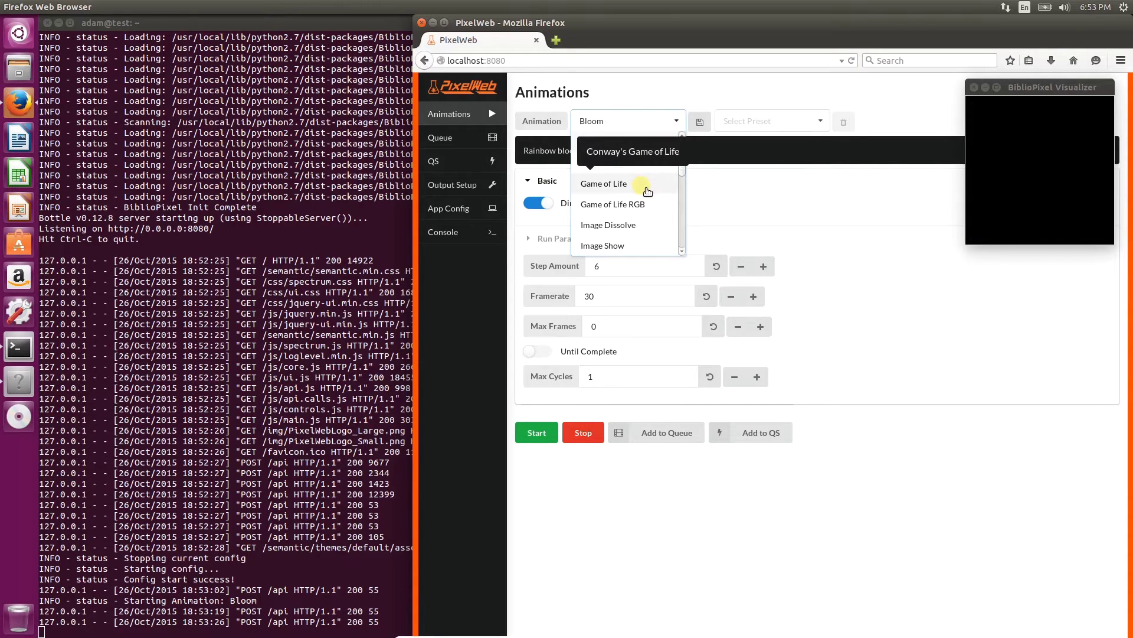
click(647, 190)
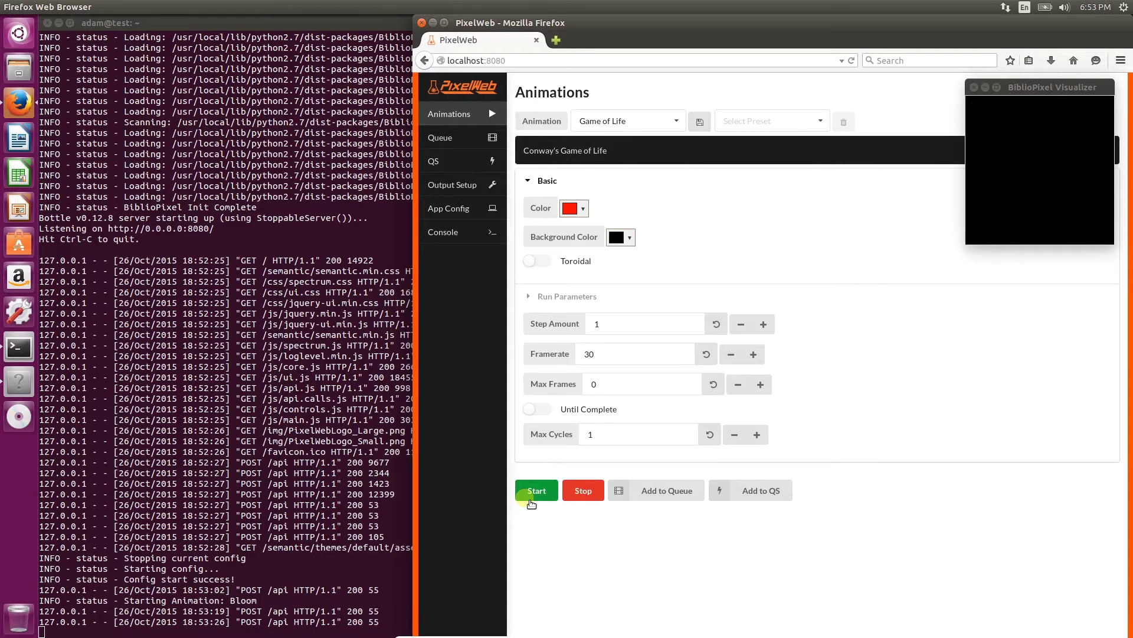
click(531, 491)
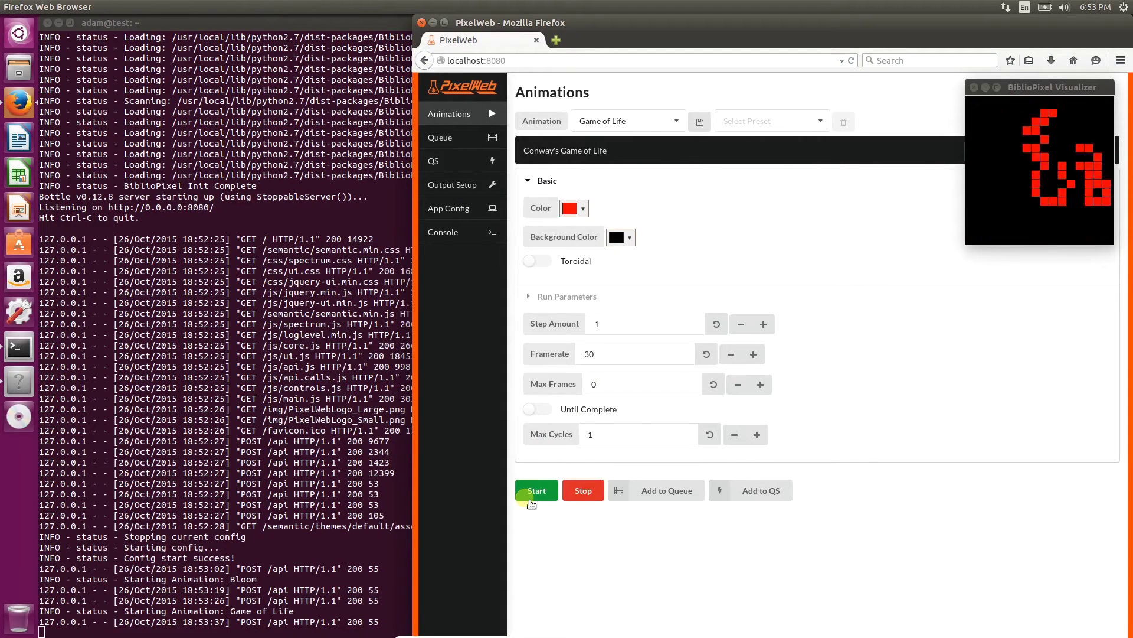
double_click(617, 354)
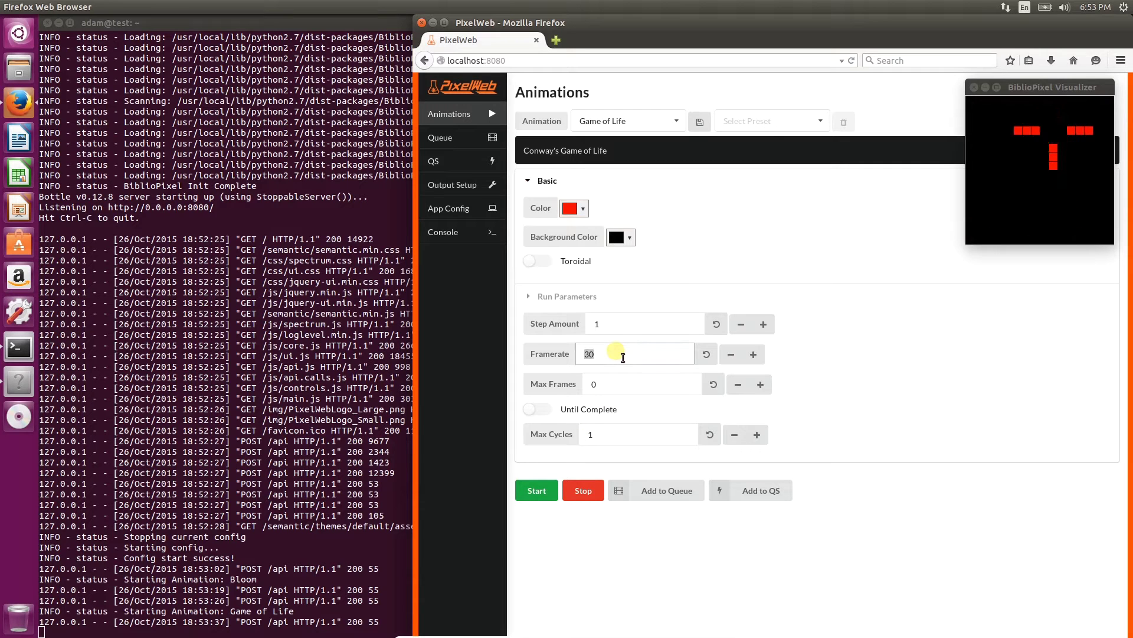
text(10)
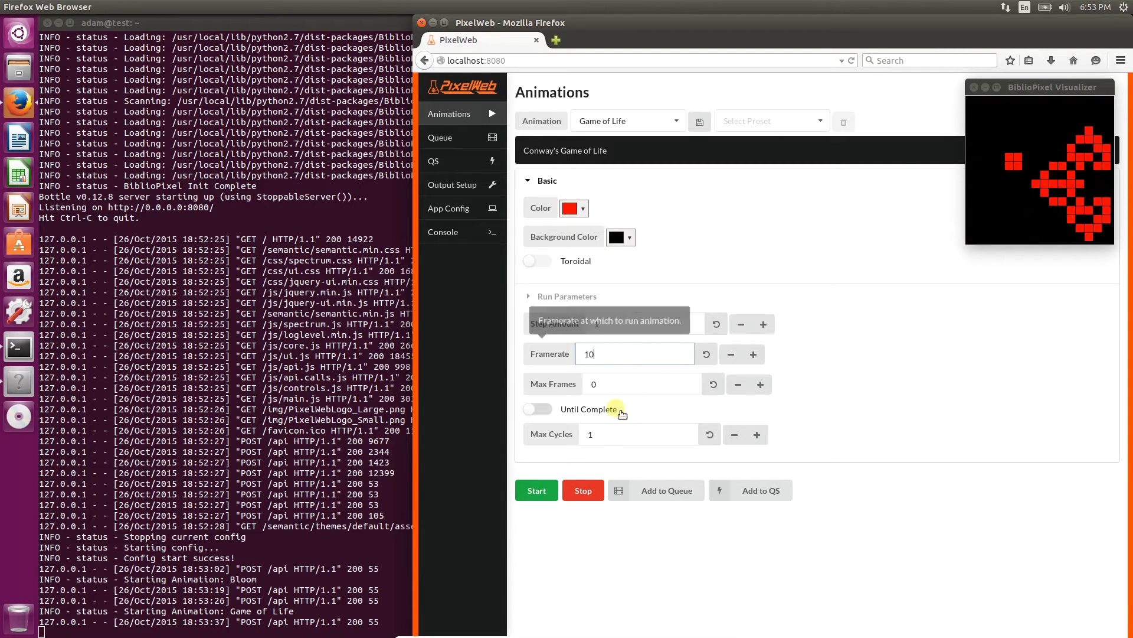
click(548, 490)
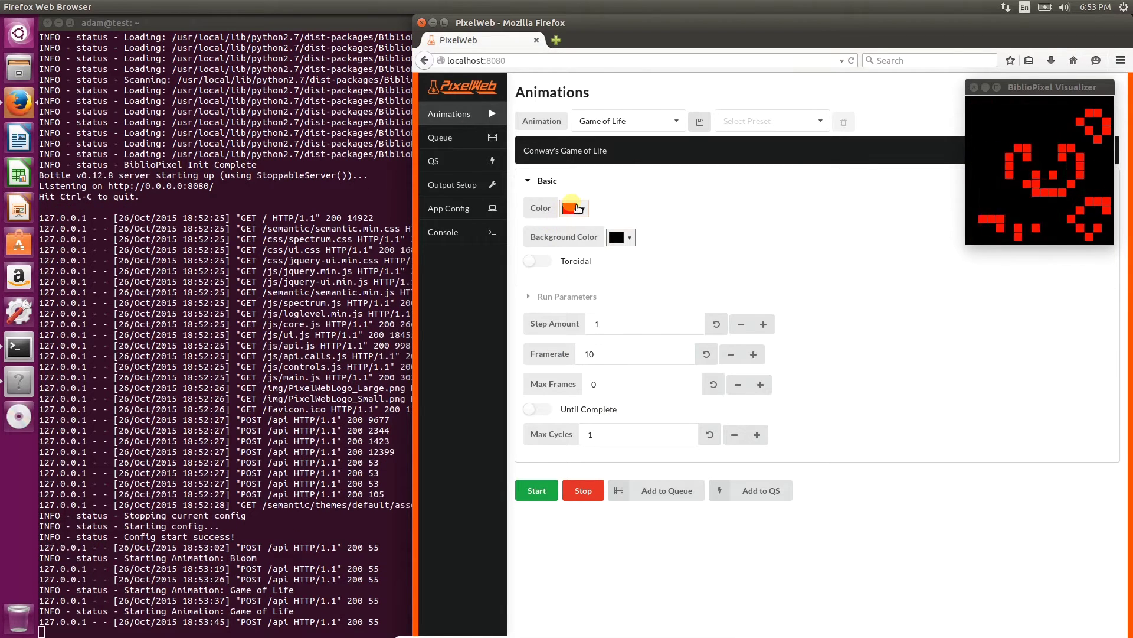
Change the cell colour to green, restart the animation, then stop it.
click(578, 208)
click(732, 235)
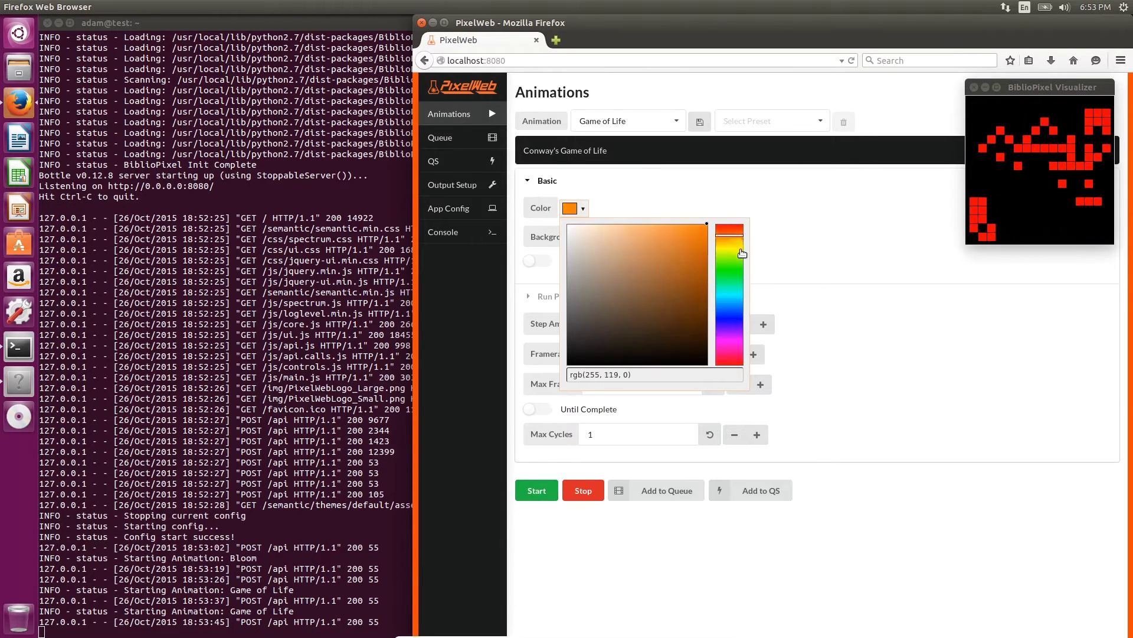
click(731, 271)
click(671, 207)
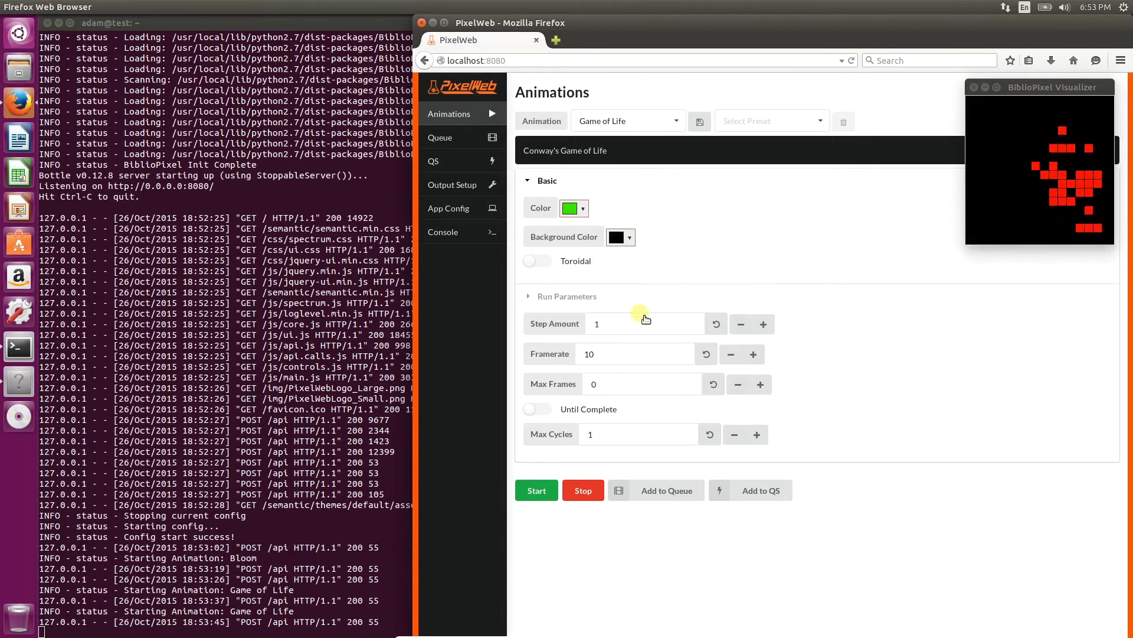
click(548, 493)
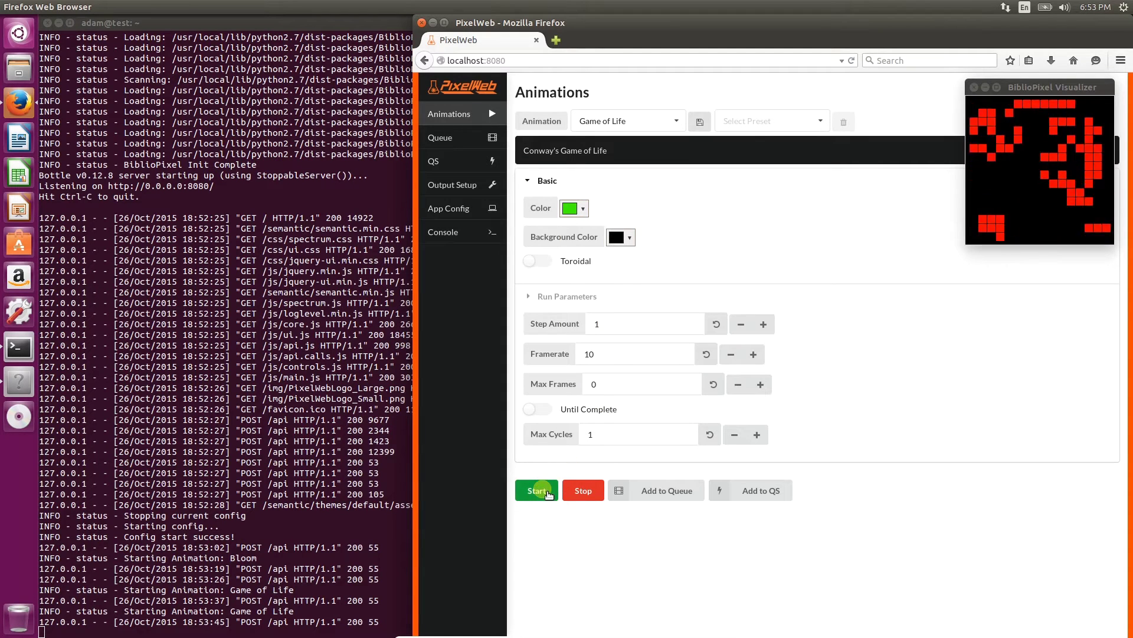
click(549, 493)
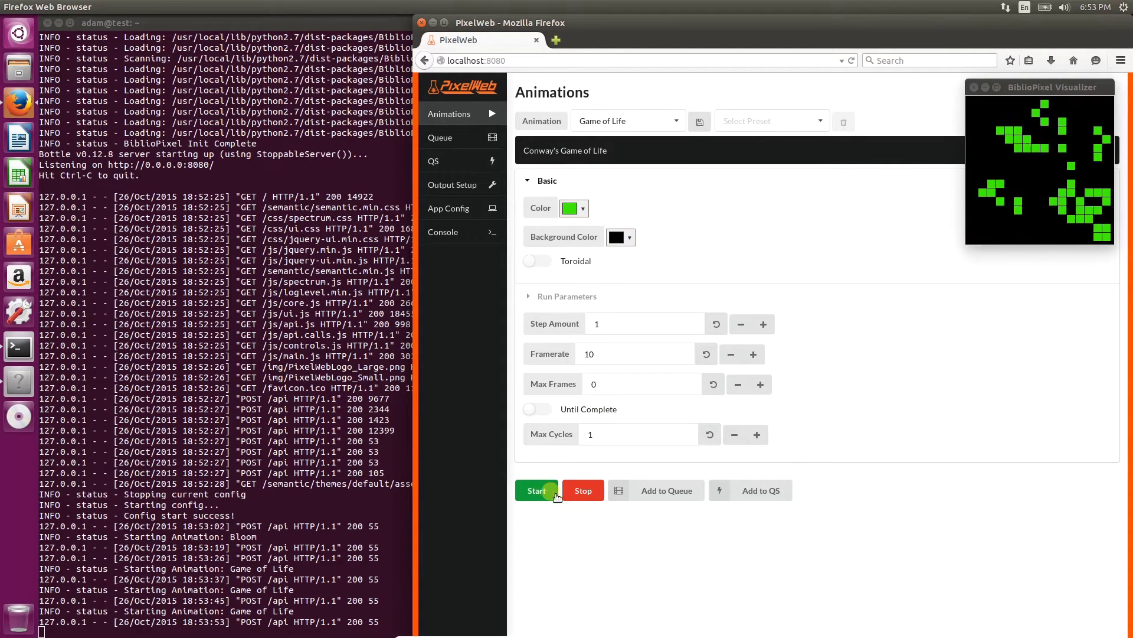
click(596, 491)
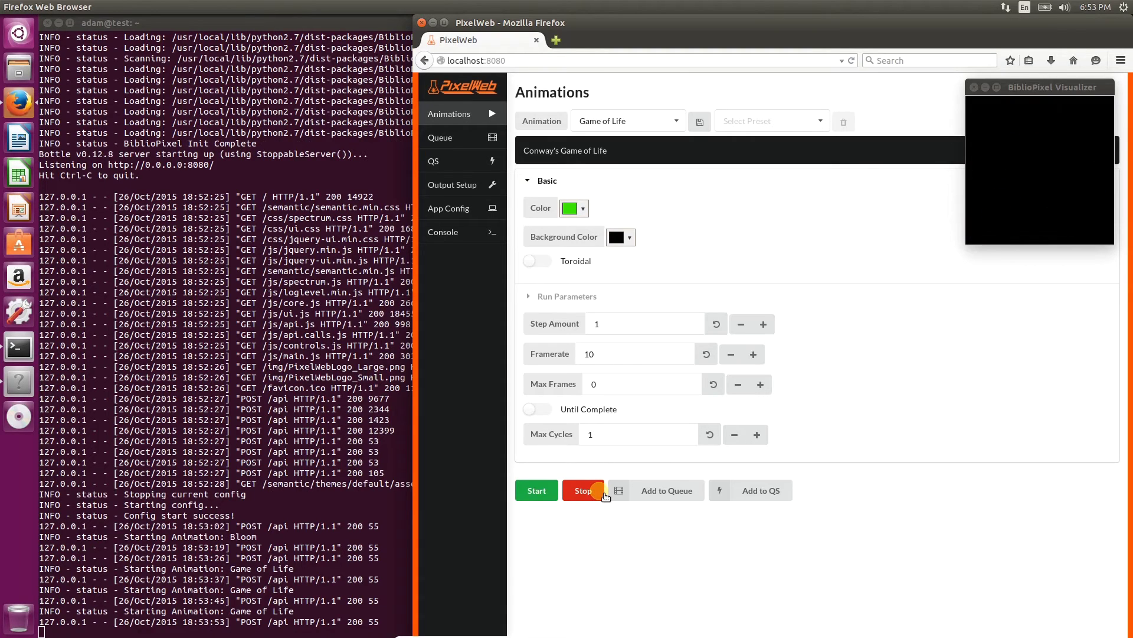
click(626, 121)
Select ScrollText with text 'Hello PixelWeb!' and preview it in the visualizer.
scroll(642, 194, down, 5)
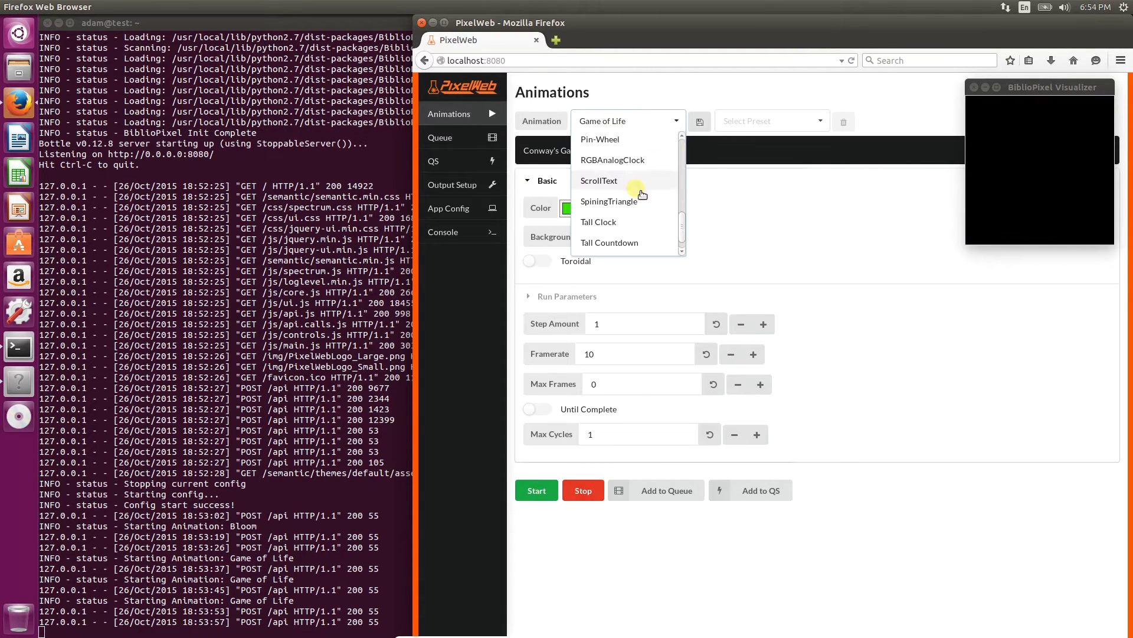
click(641, 194)
click(626, 183)
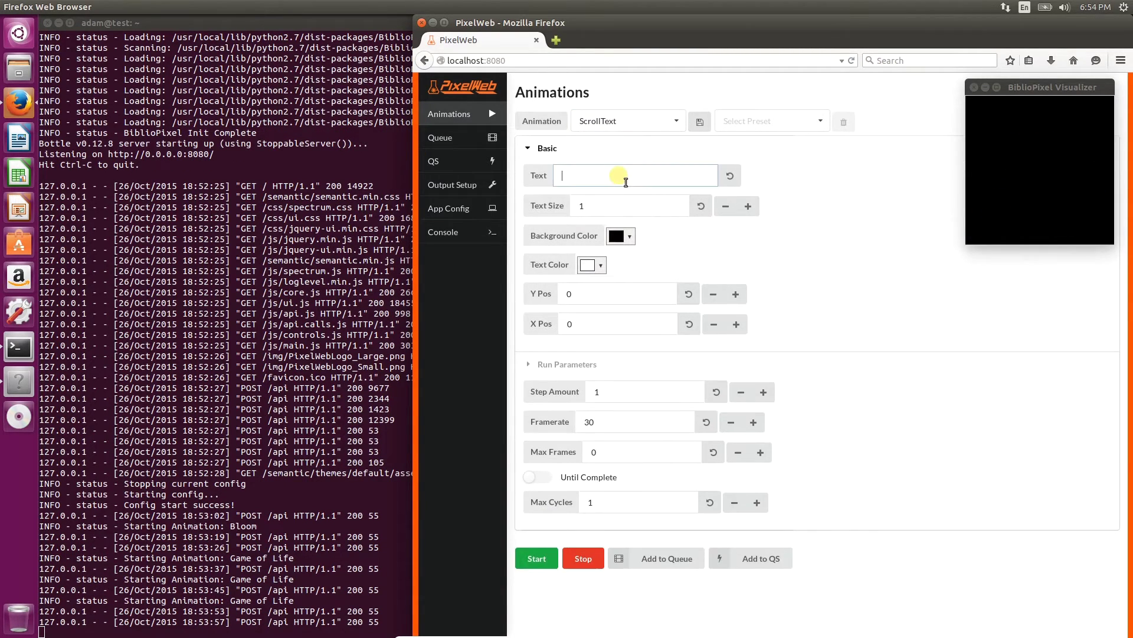
text(Hello PixelWeb!)
click(539, 558)
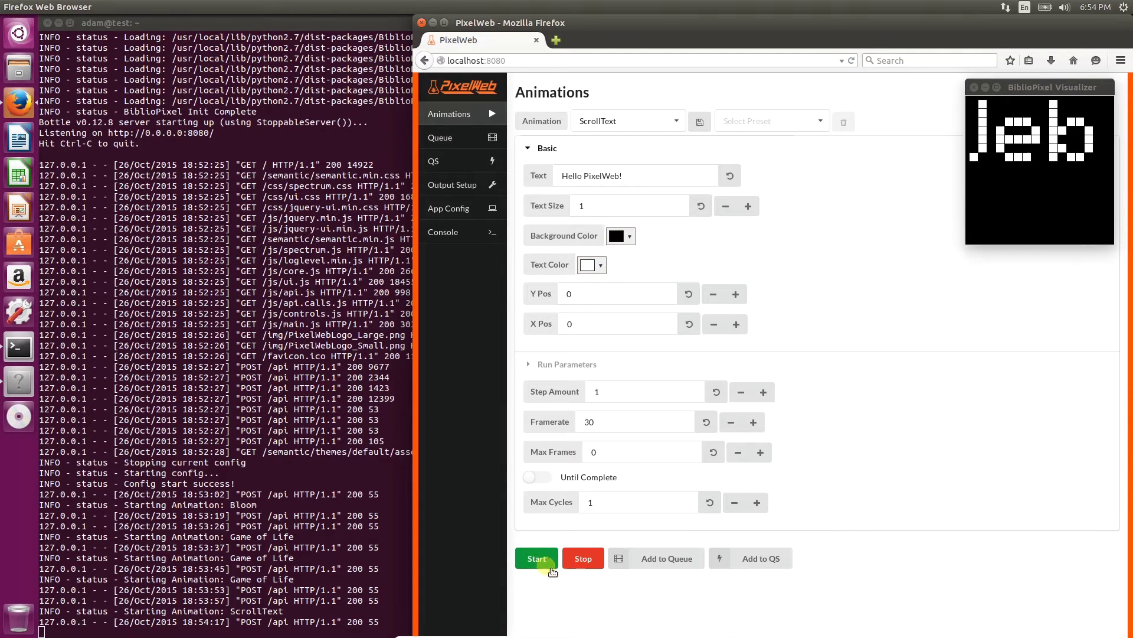
click(580, 561)
Set Text Size to 2, rerun the scrolling message, then stop it.
double_click(585, 206)
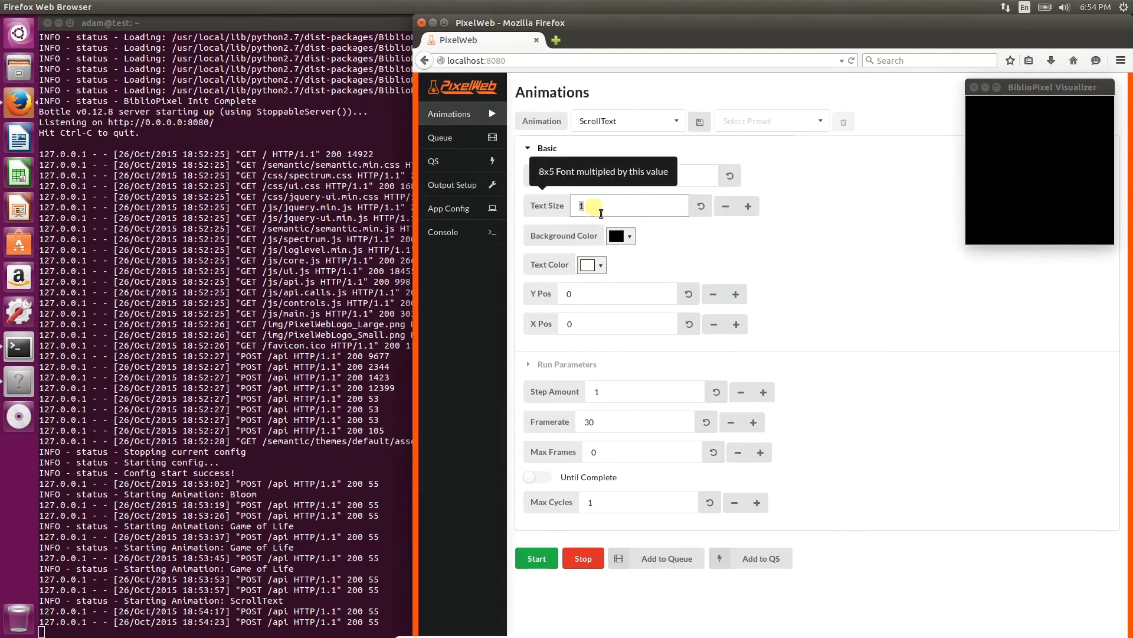
text(2)
click(537, 558)
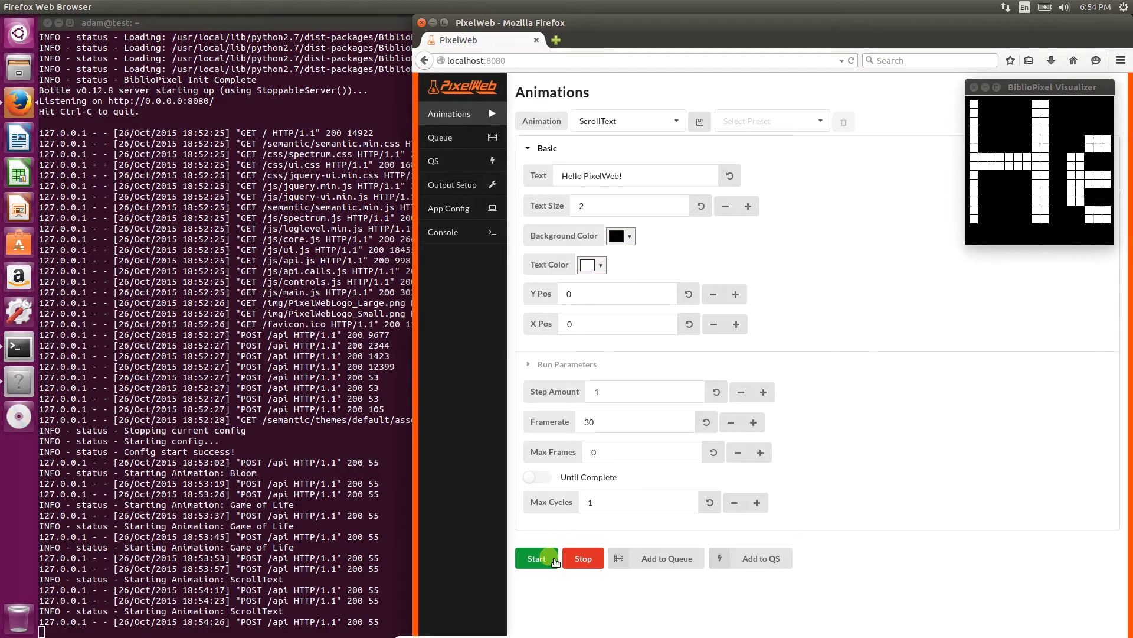
click(584, 559)
click(589, 561)
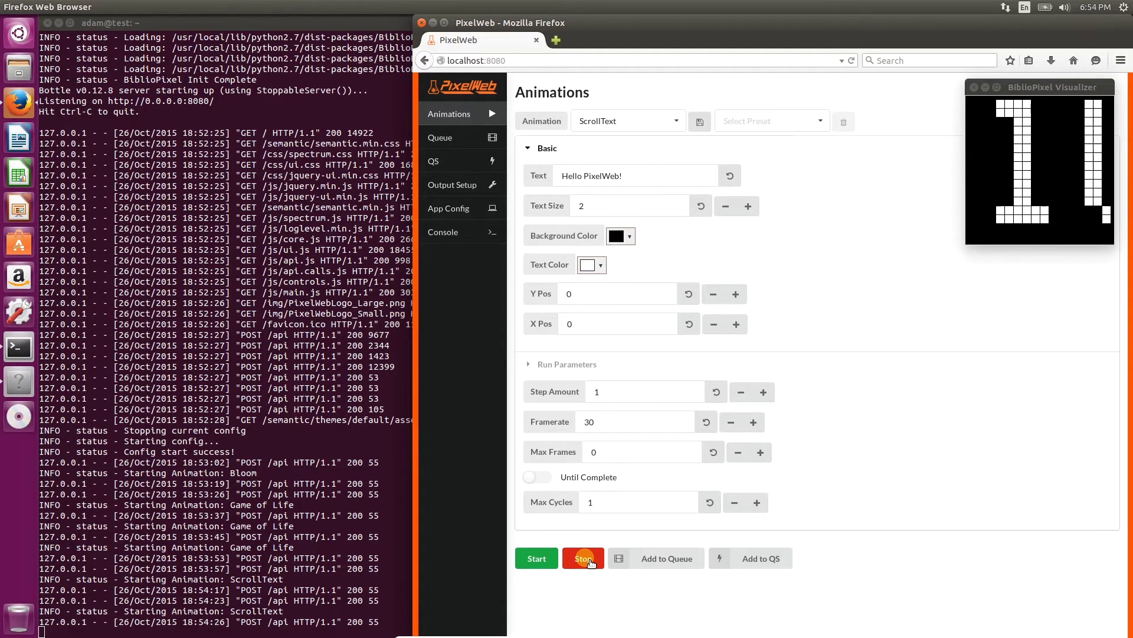
Dismiss the missing stop-condition warning and set ScrollText to run Until Complete.
click(661, 561)
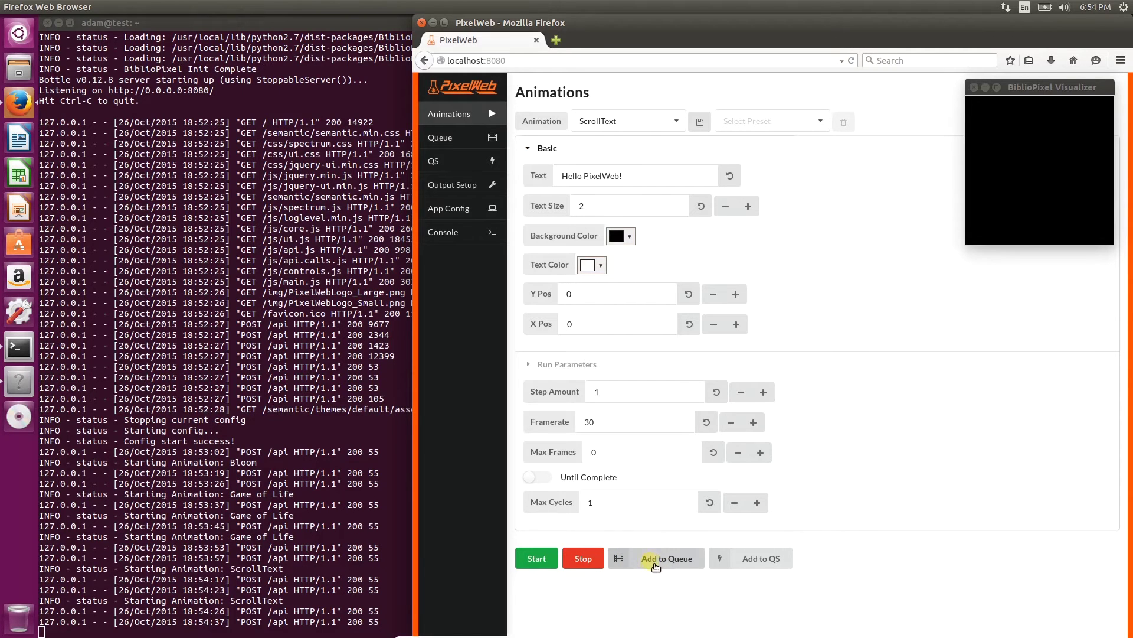
click(656, 563)
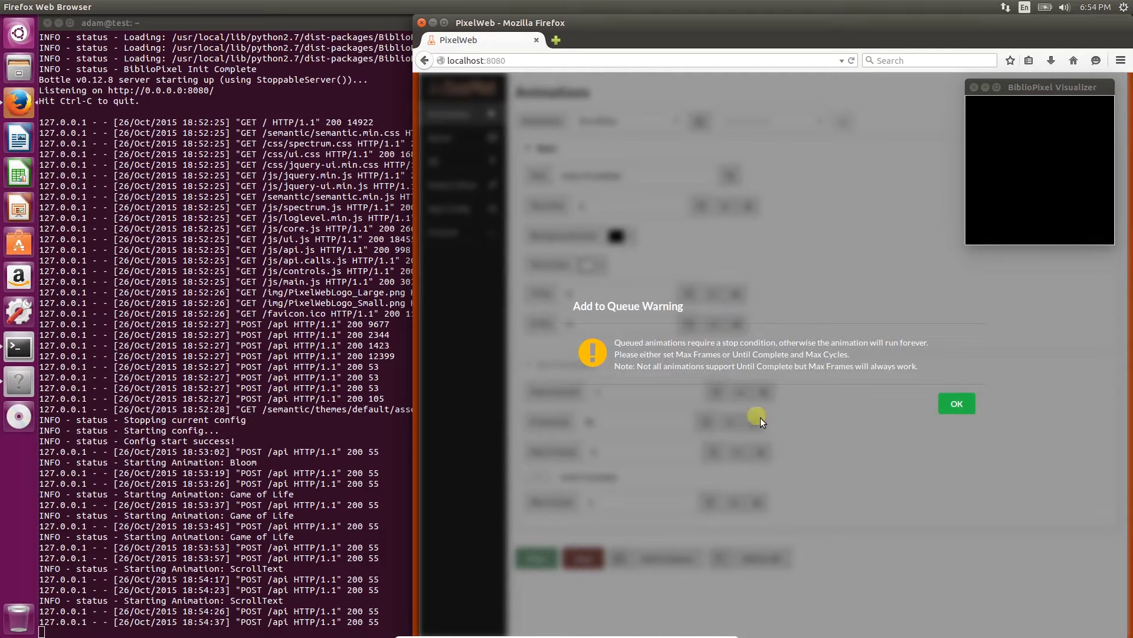
click(956, 403)
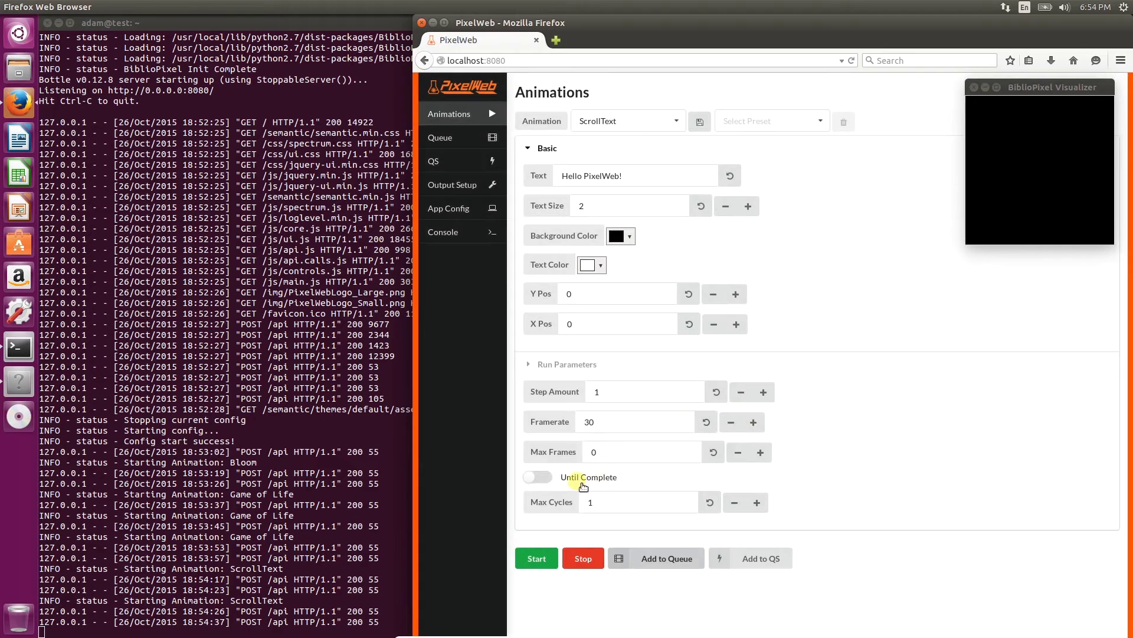
click(578, 487)
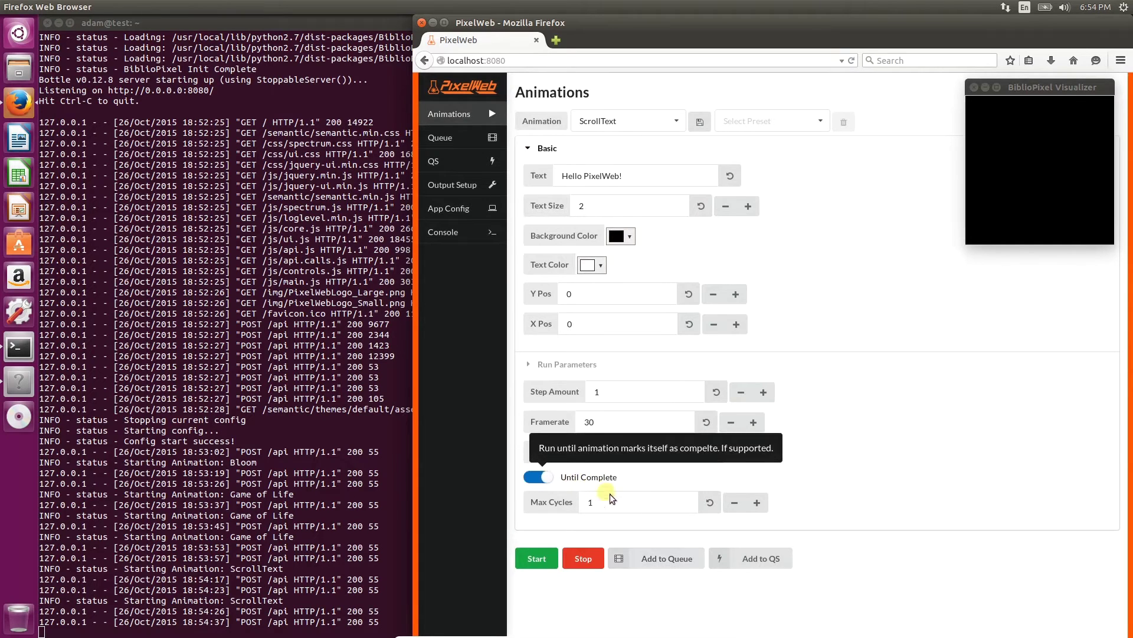
Queue ScrollText with description 'Hello PixelWeb' and show the Queue page.
click(643, 561)
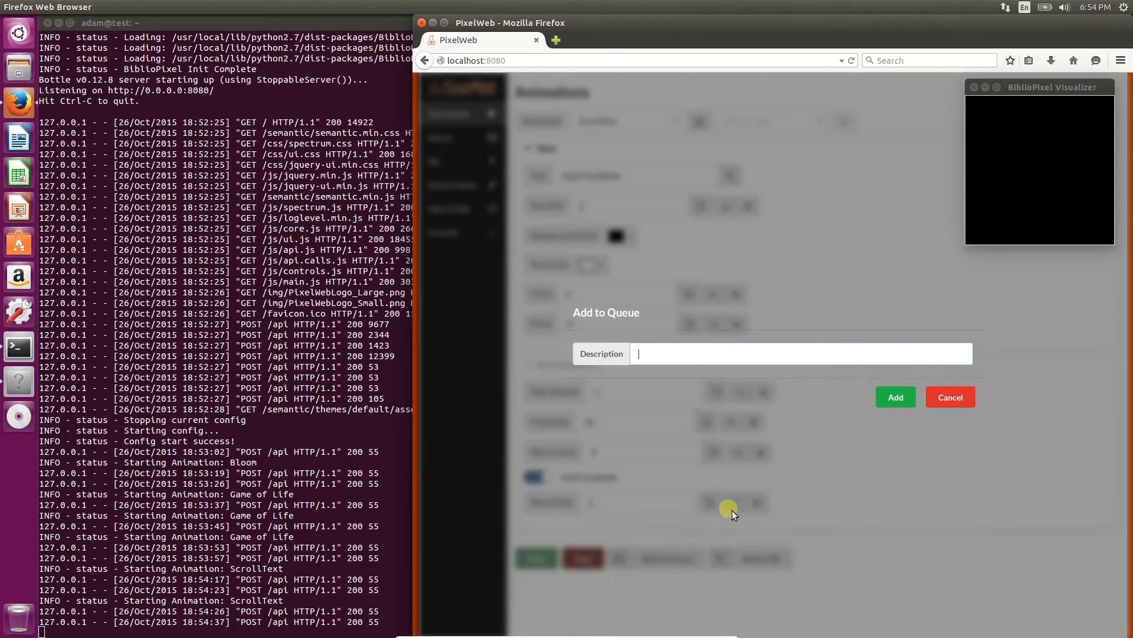
text(Hello PixelWeb)
click(895, 396)
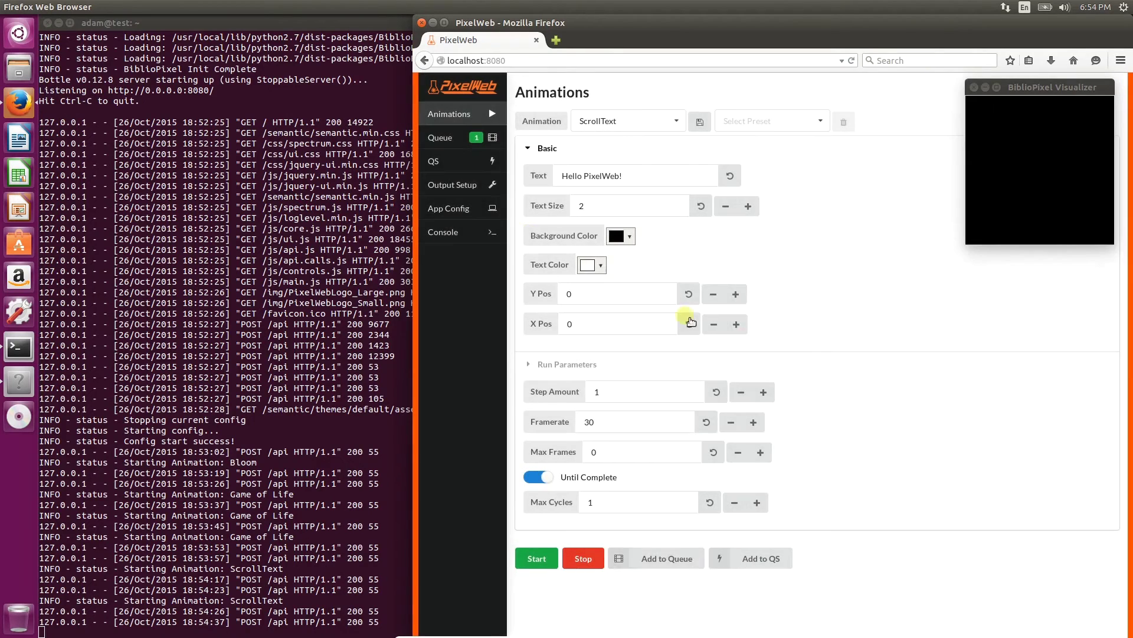
click(448, 137)
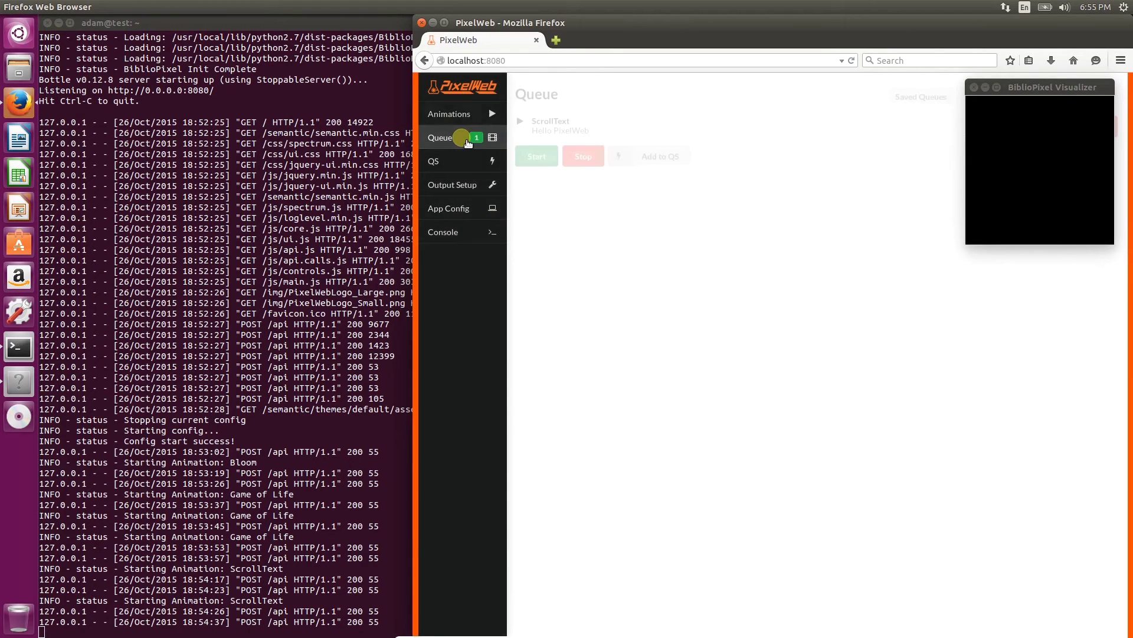
Select the Bloom animation and edit its Step Amount and Max Frames values.
drag(1015, 104, 1032, 355)
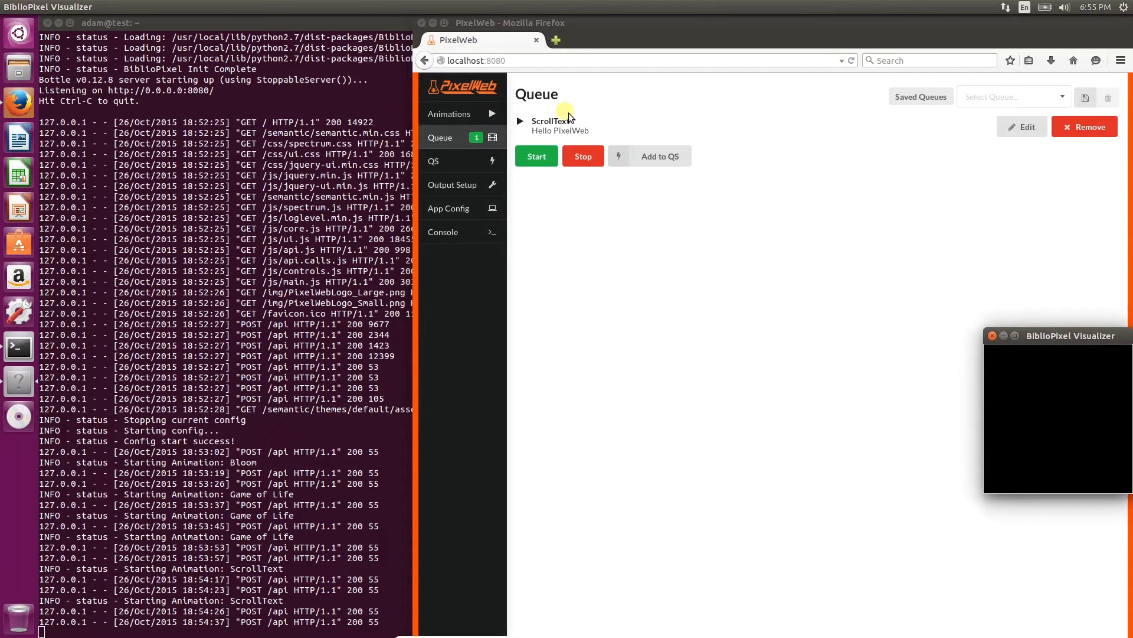
click(450, 114)
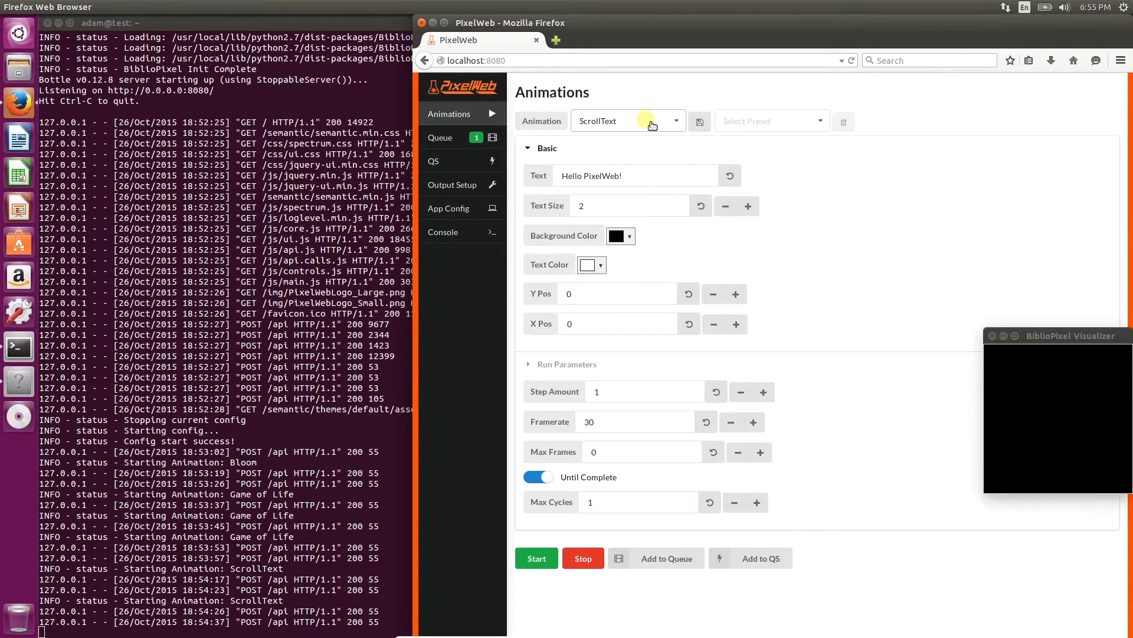
click(652, 125)
drag(685, 230, 685, 140)
click(640, 157)
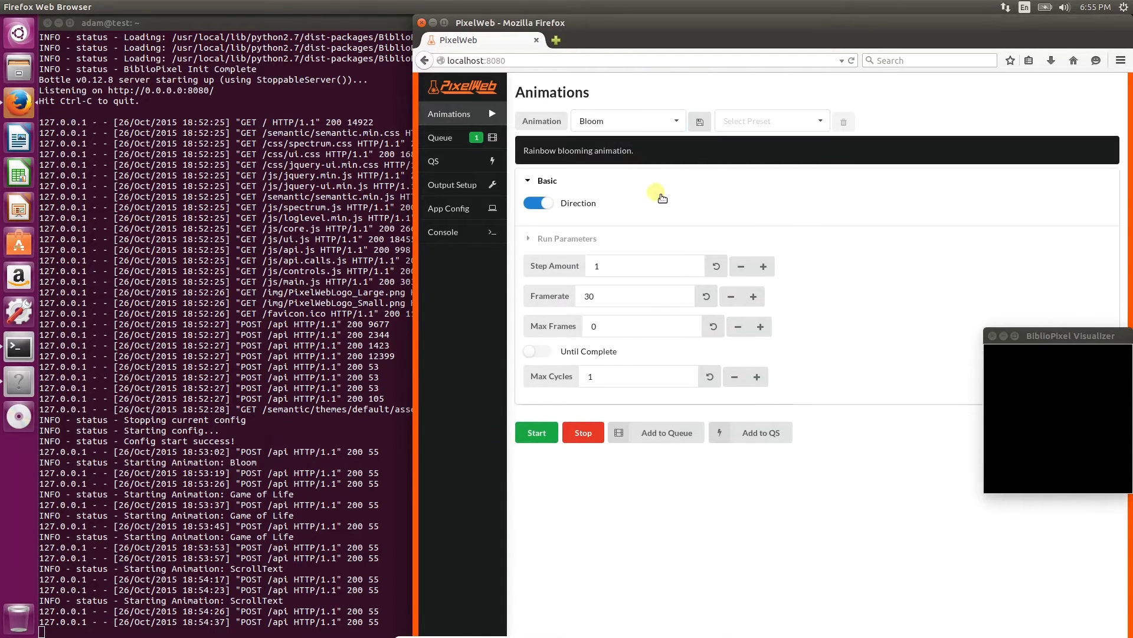
double_click(622, 268)
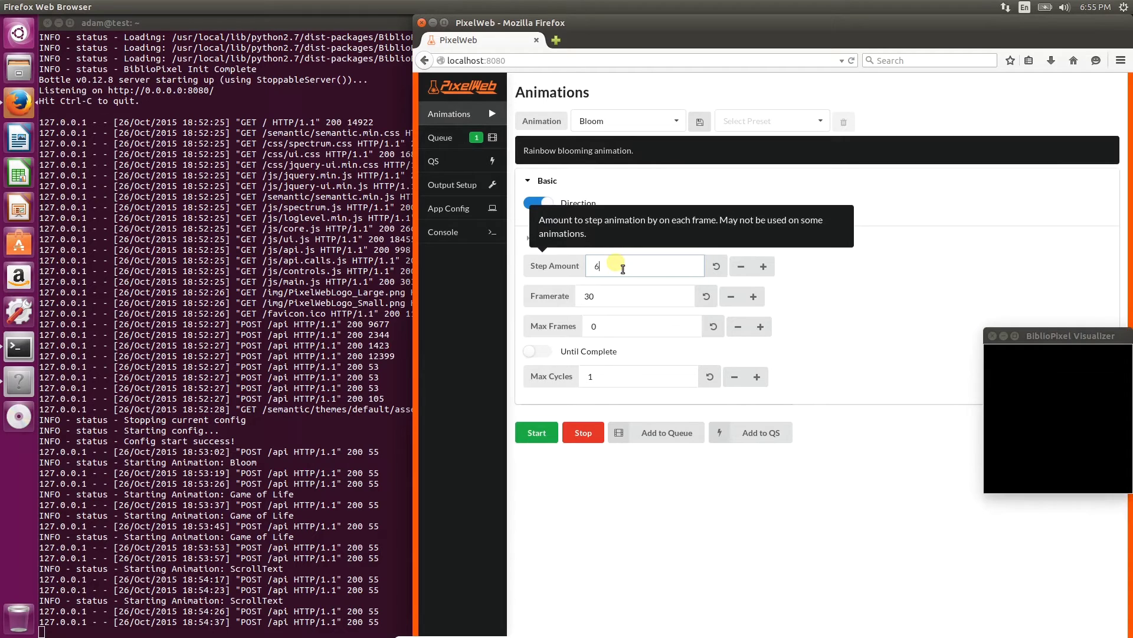
double_click(631, 340)
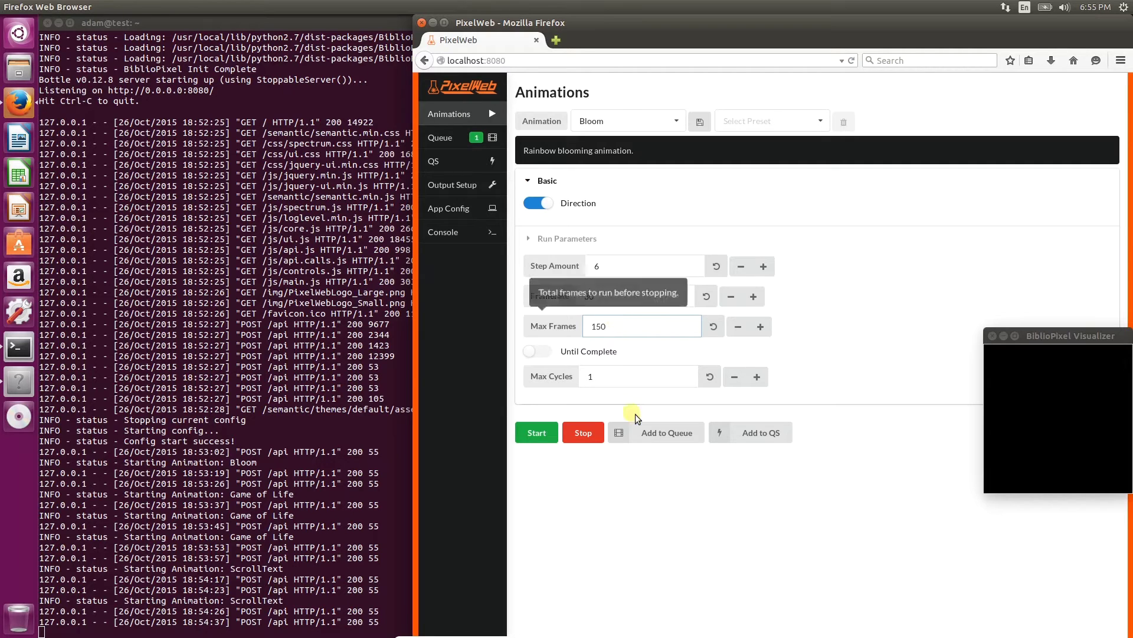
Queue Bloom with description 'Bloom Flower' and show the queue listing both entries.
click(636, 433)
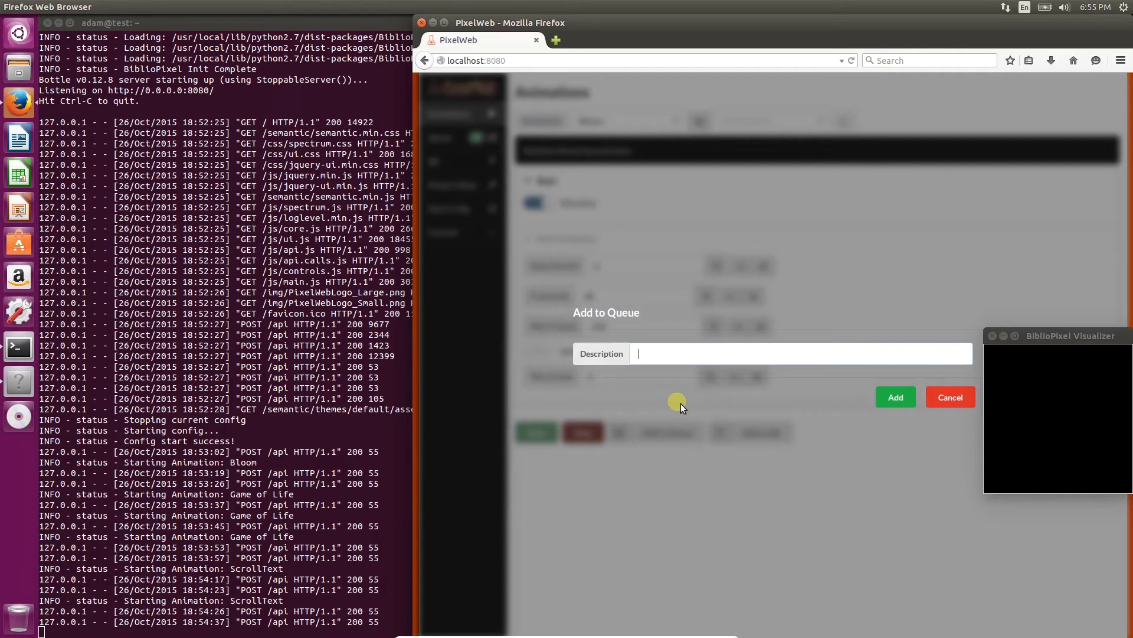
text(Bloom Flower)
click(895, 401)
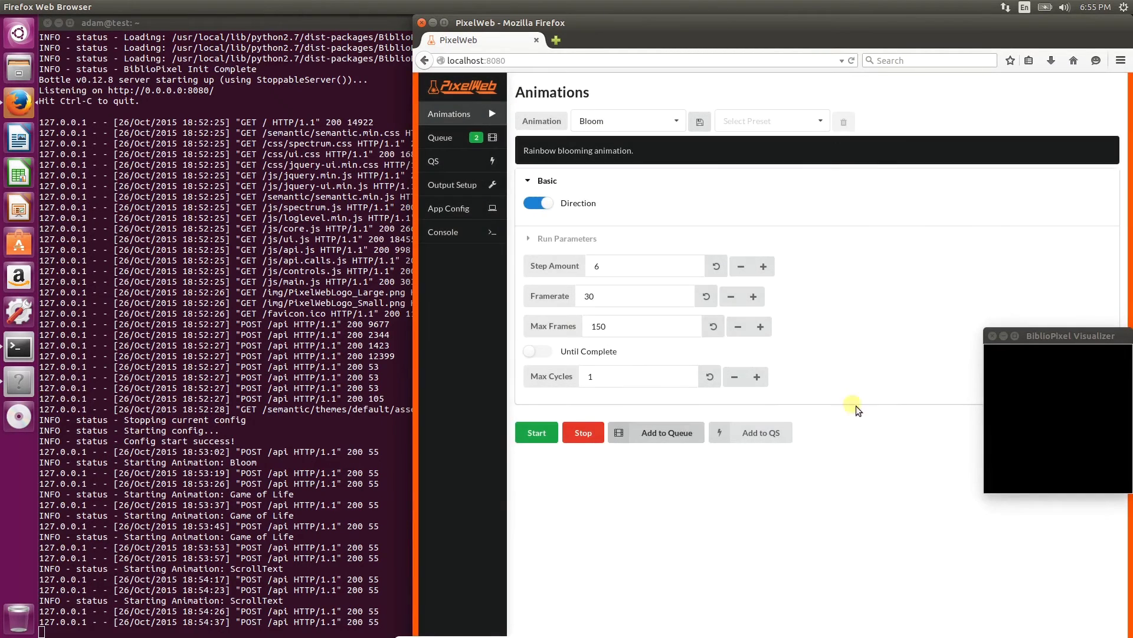
click(460, 128)
click(443, 134)
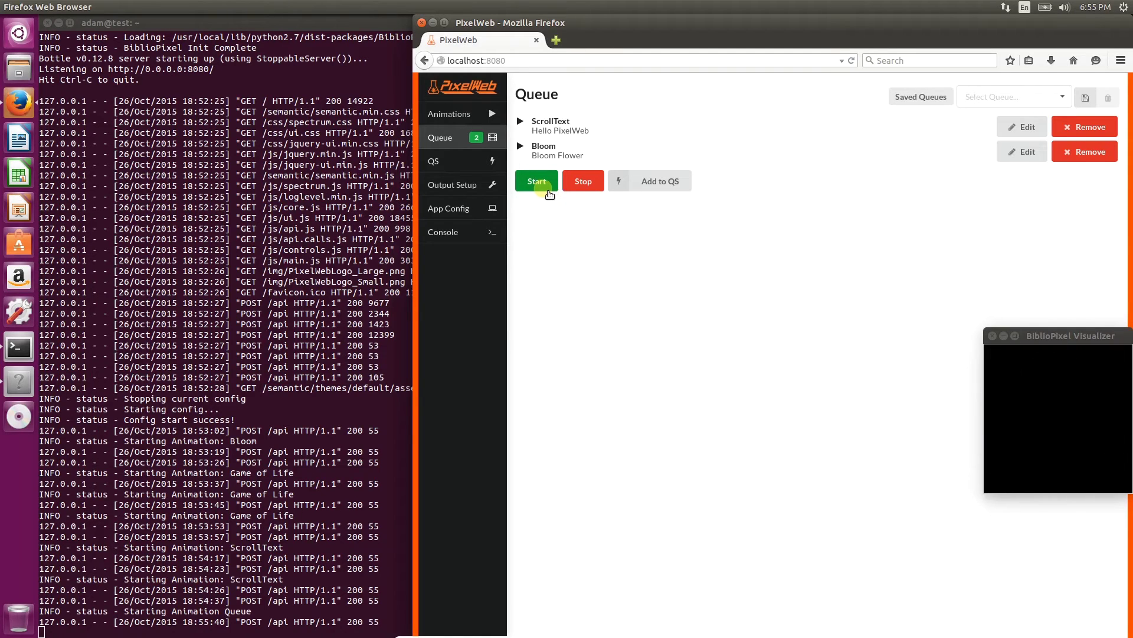
Stop queue playback, leaving the visualizer blank with ScrollText and Bloom still queued.
click(588, 189)
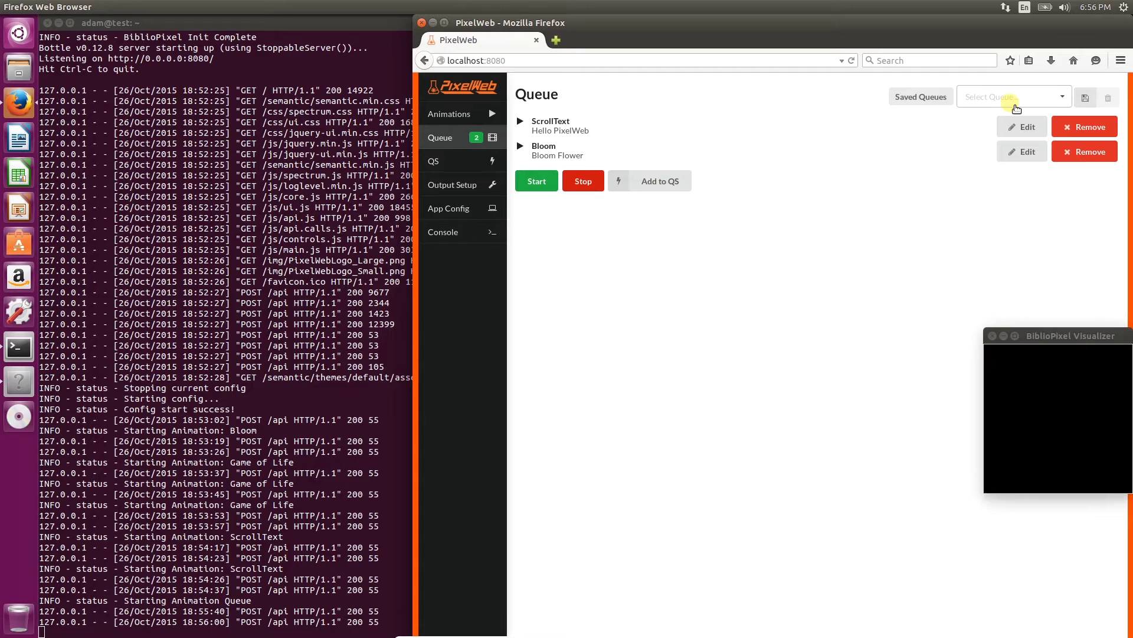
Save the current queue as 'Demo Queue', then remove ScrollText and Bloom to empty it.
click(1086, 99)
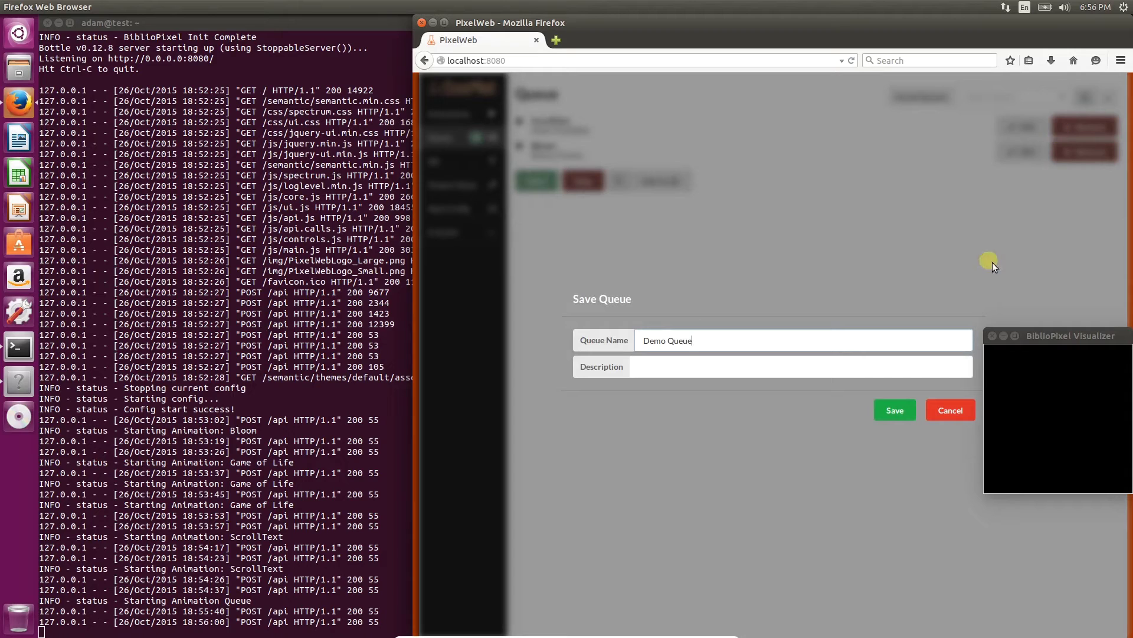
click(913, 417)
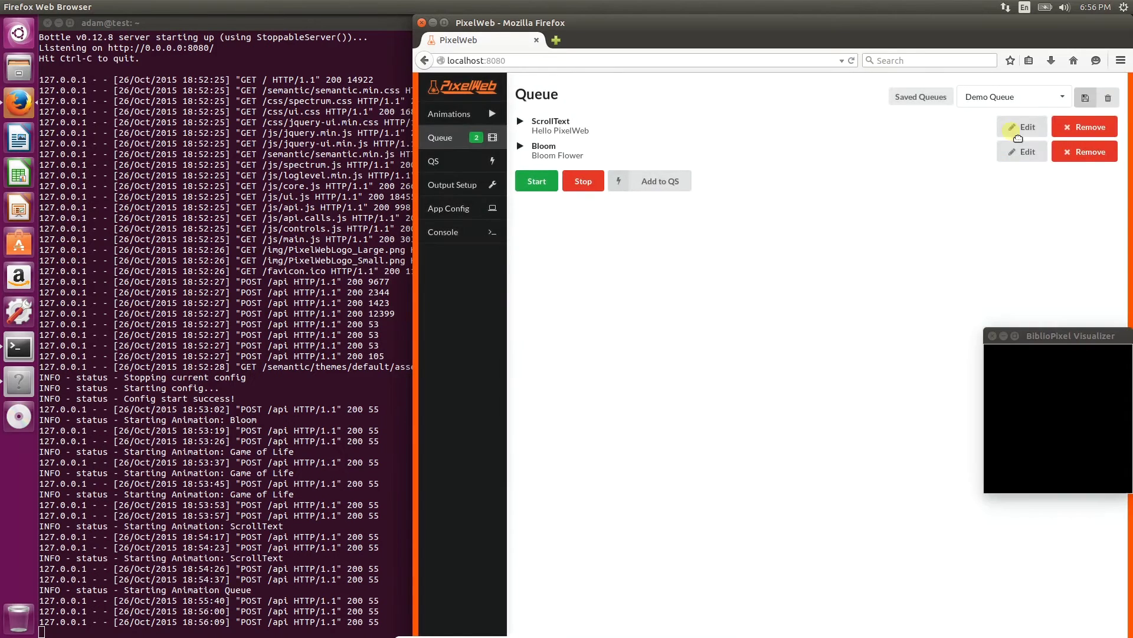
click(1092, 129)
click(1092, 132)
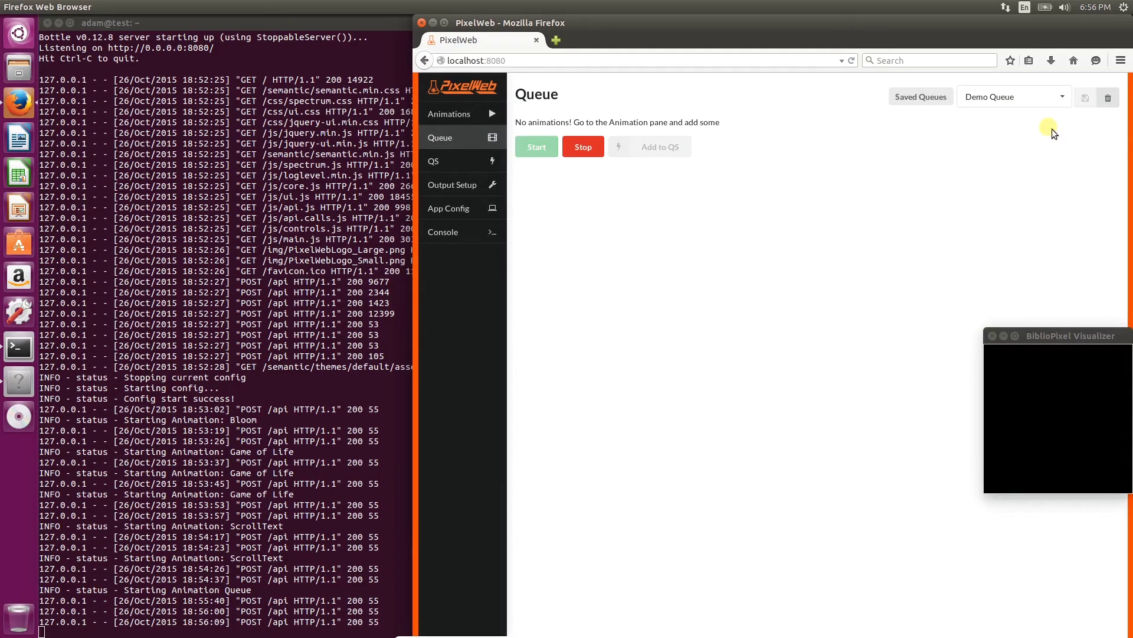
Reload Demo Queue, move Bloom ahead of ScrollText, and play it briefly.
click(991, 104)
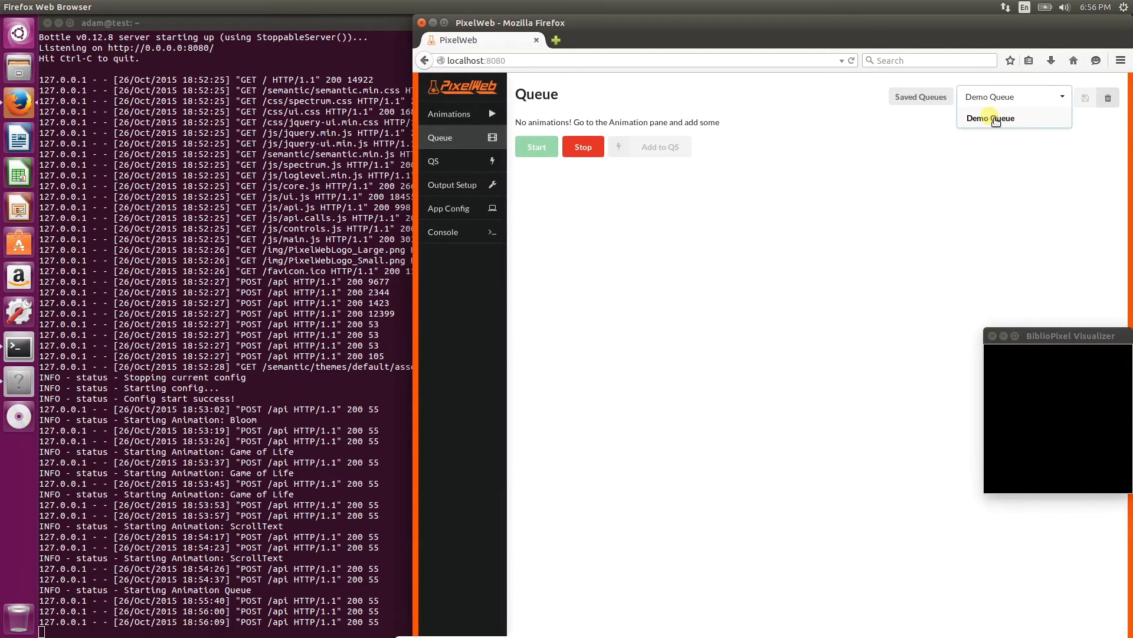
click(999, 117)
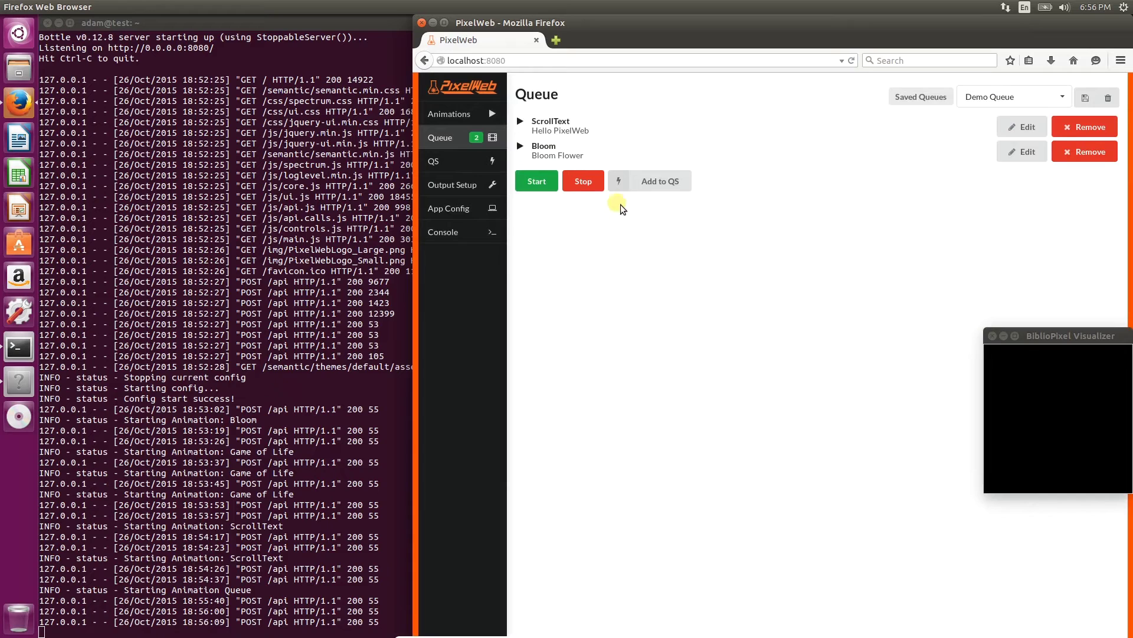
drag(567, 154, 590, 127)
click(532, 185)
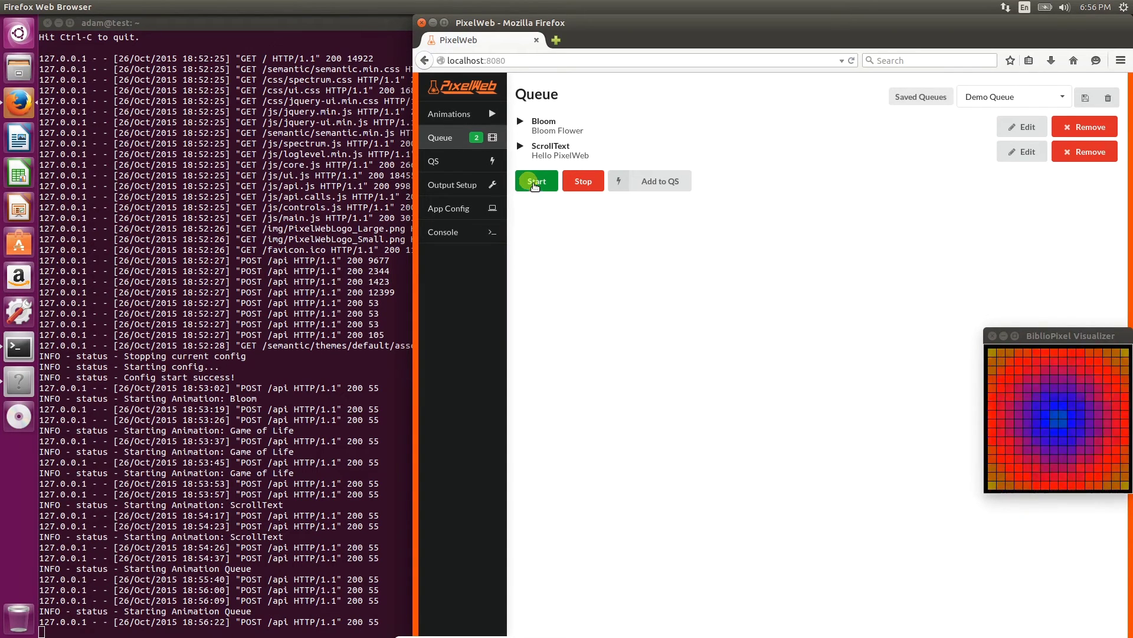
click(581, 185)
Add the queue to Quick Select named 'Demo Queue' and confirm it on the Quick Select page.
click(655, 183)
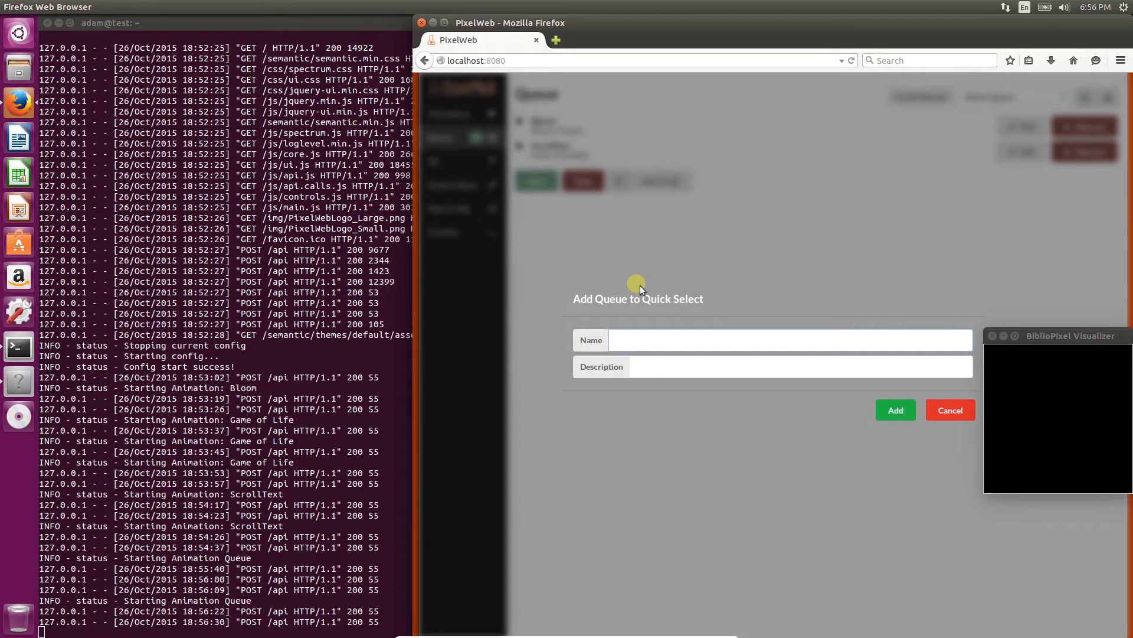
text(Demo Queue)
click(897, 412)
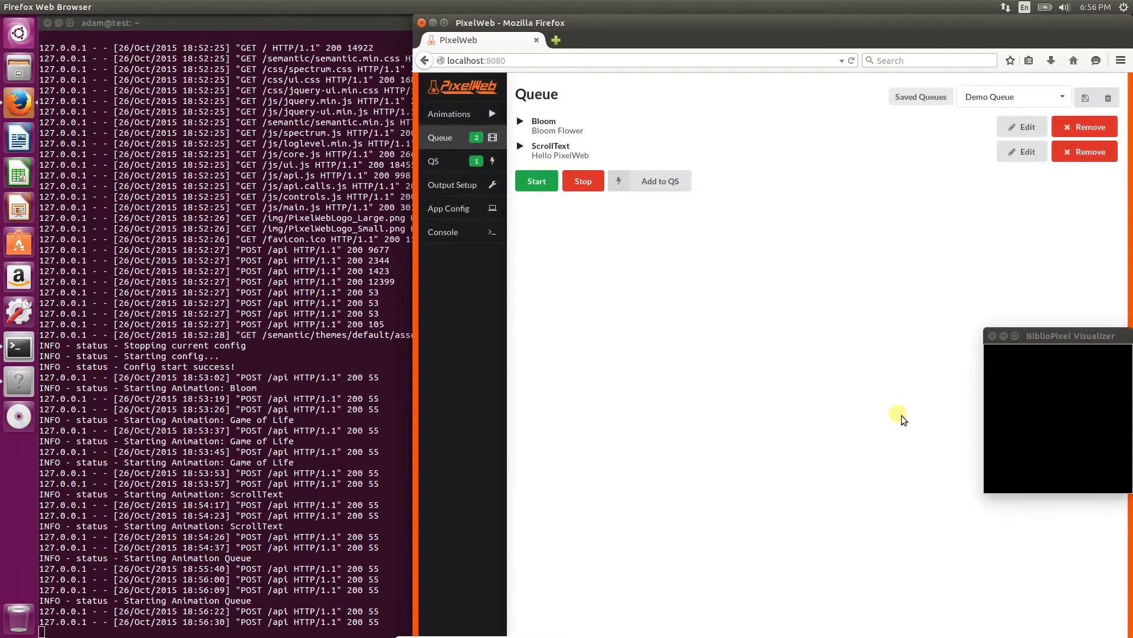
click(445, 168)
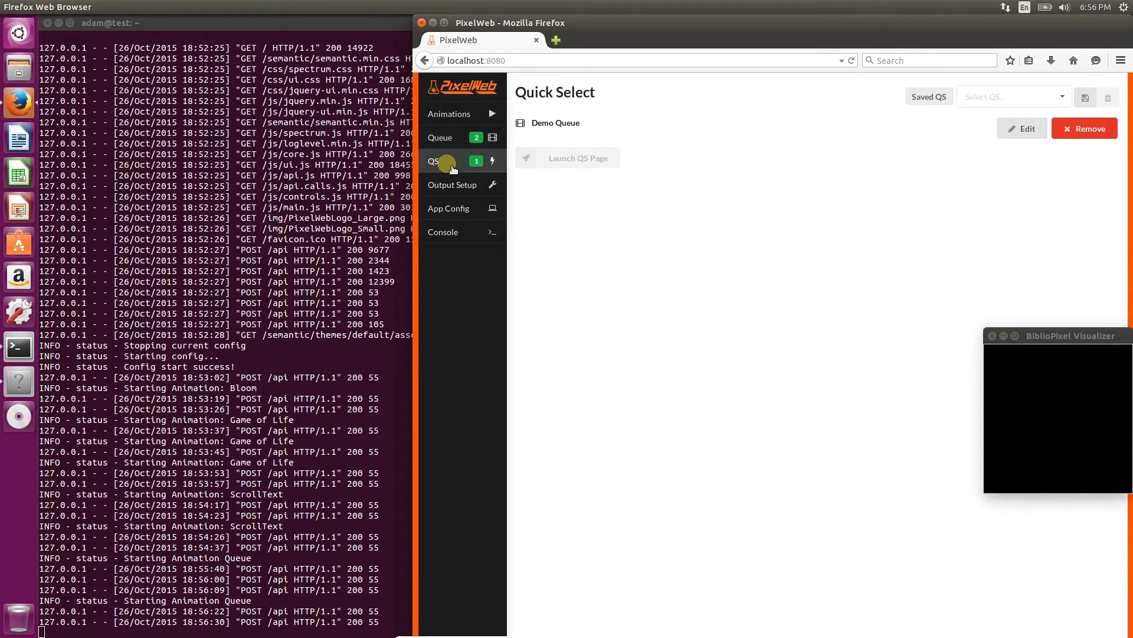
click(439, 110)
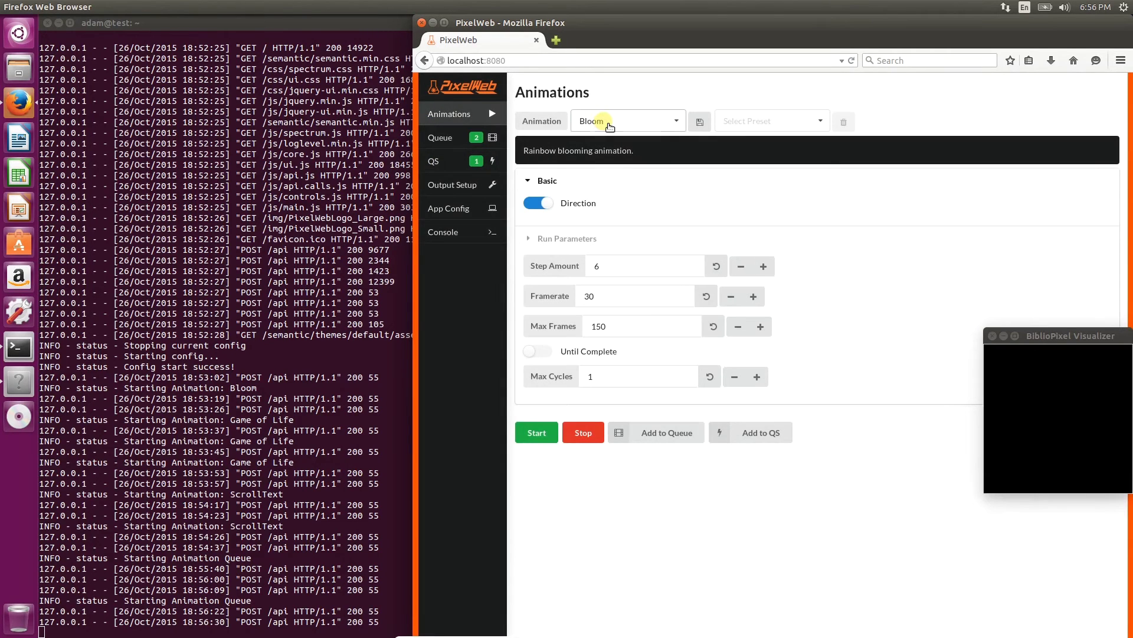
Choose the Game of Life RGB animation with Framerate 10 and Max Frames 100.
click(609, 126)
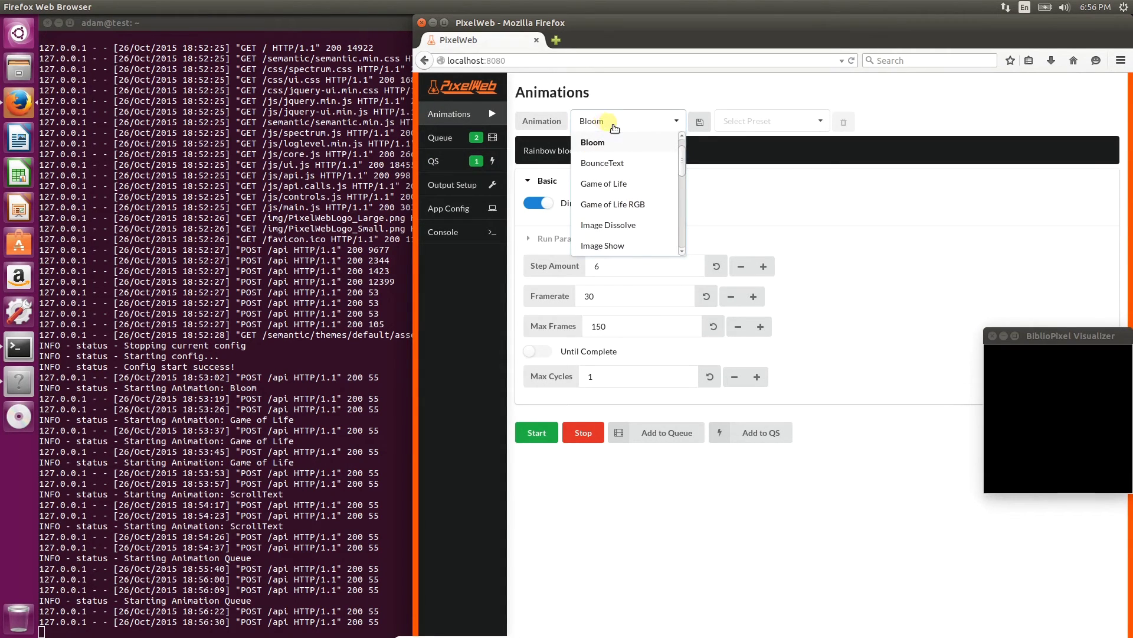
click(642, 207)
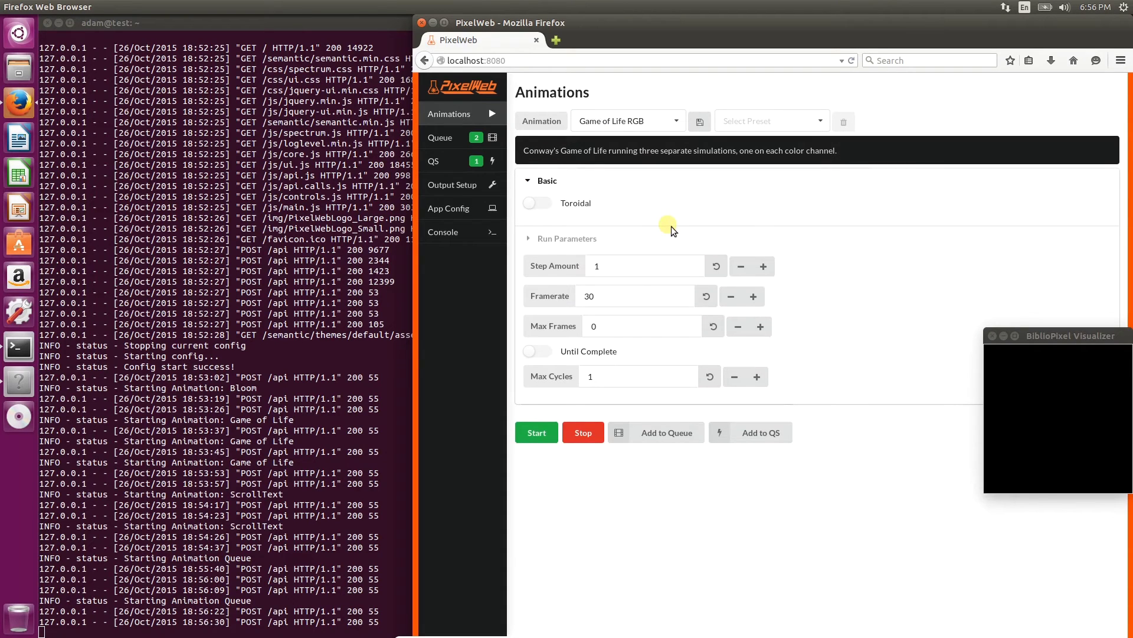
click(617, 301)
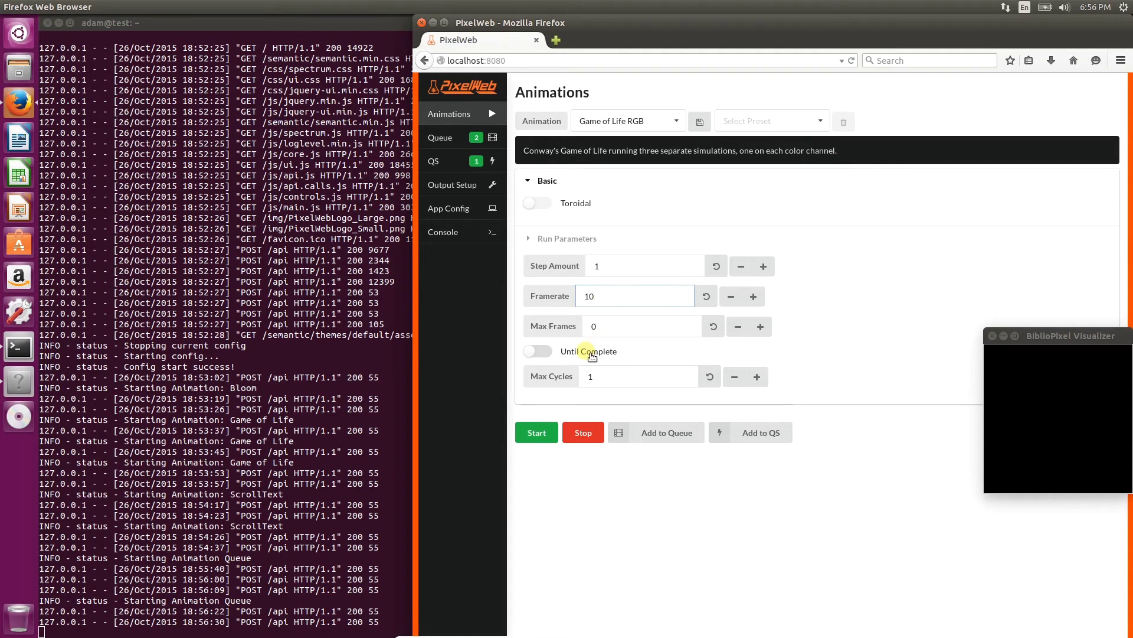
click(619, 337)
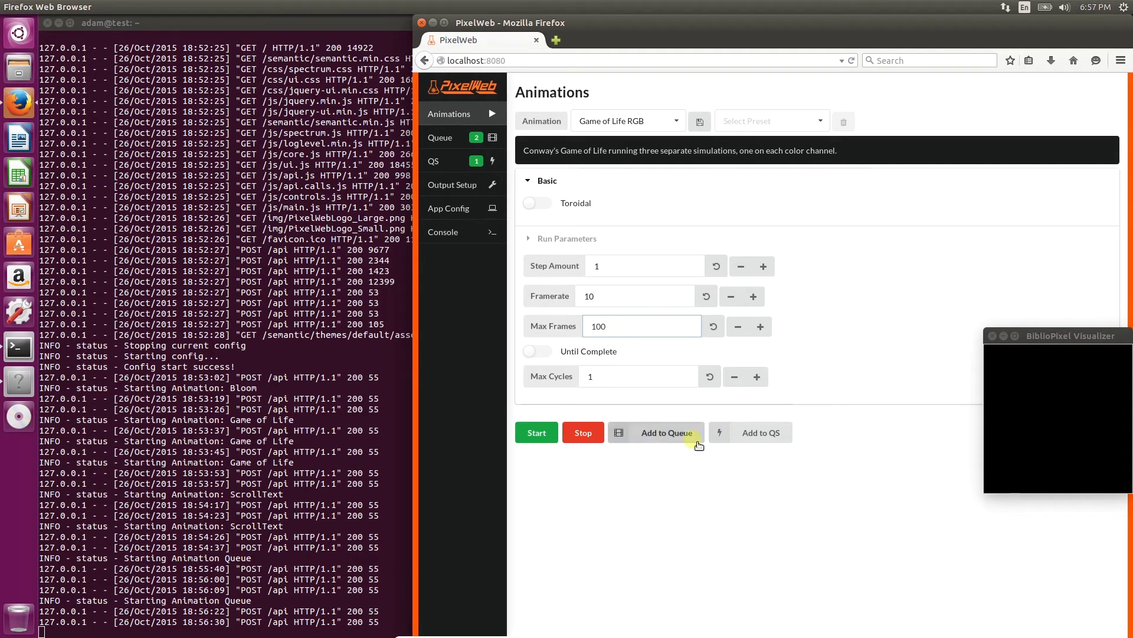
Add Game of Life RGB to Quick Select as 'Game of Life 10 seconds' and view the list.
click(745, 435)
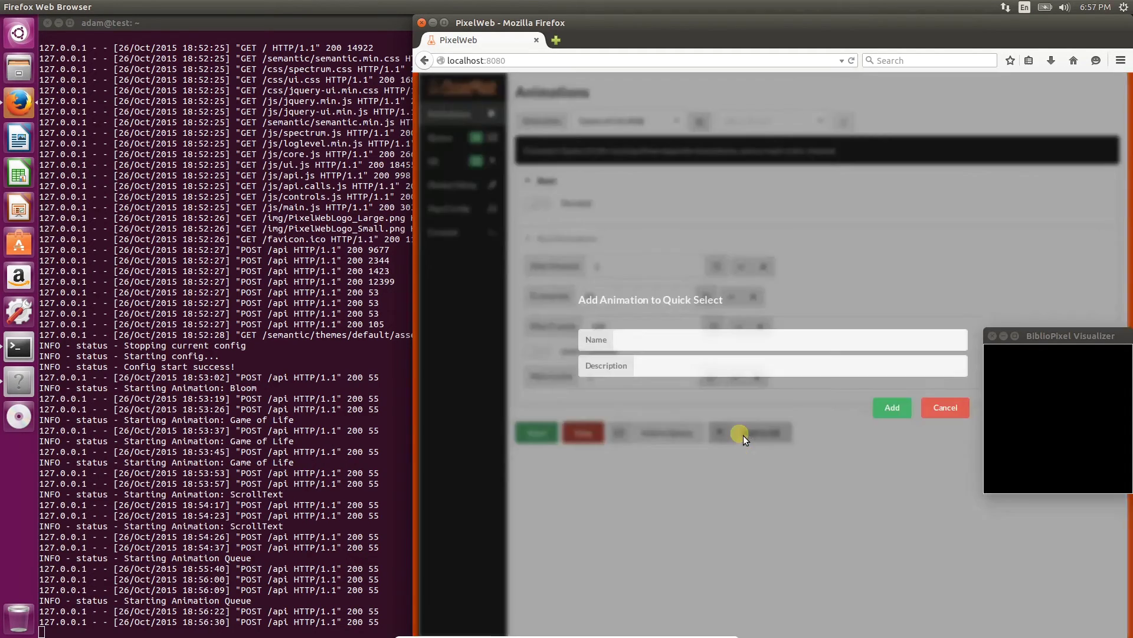
text(Game of Life 10 seconds)
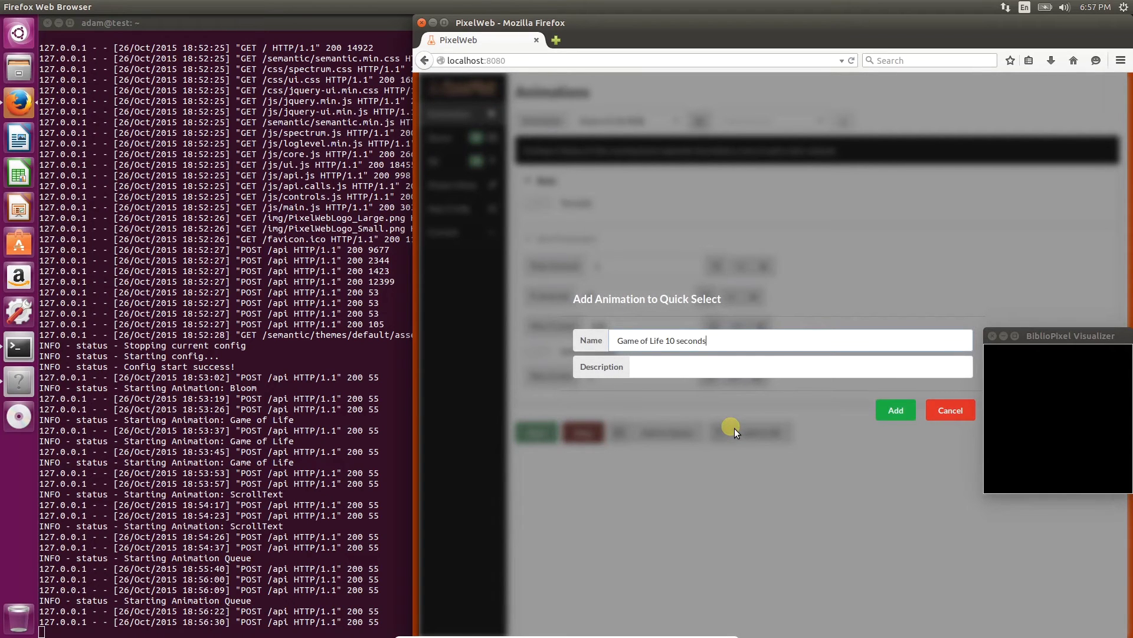
click(896, 413)
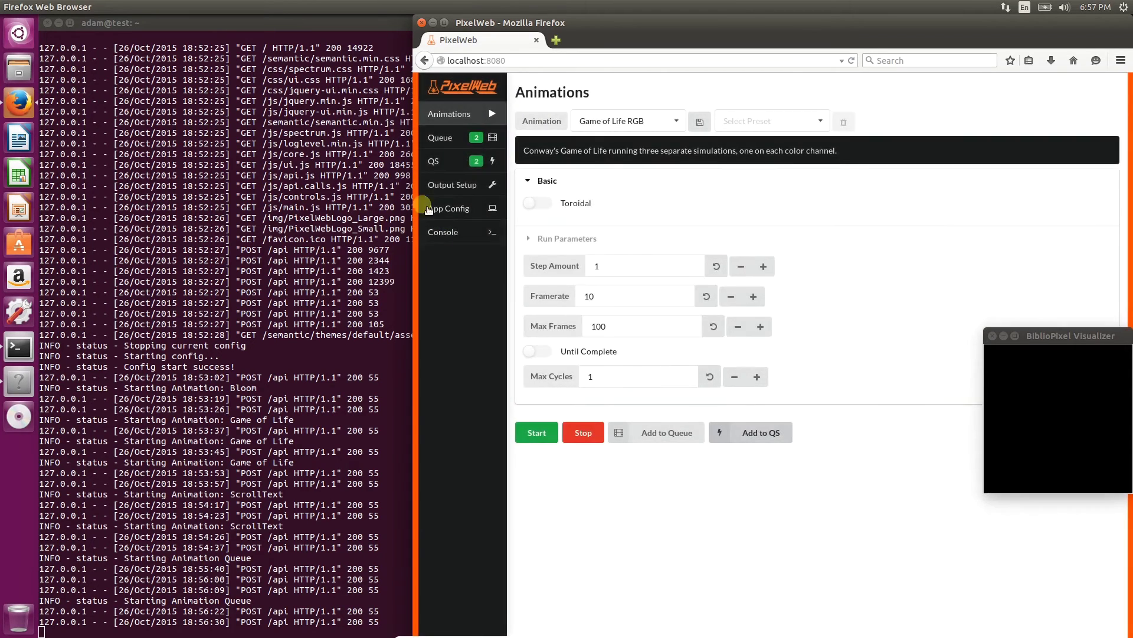
click(440, 162)
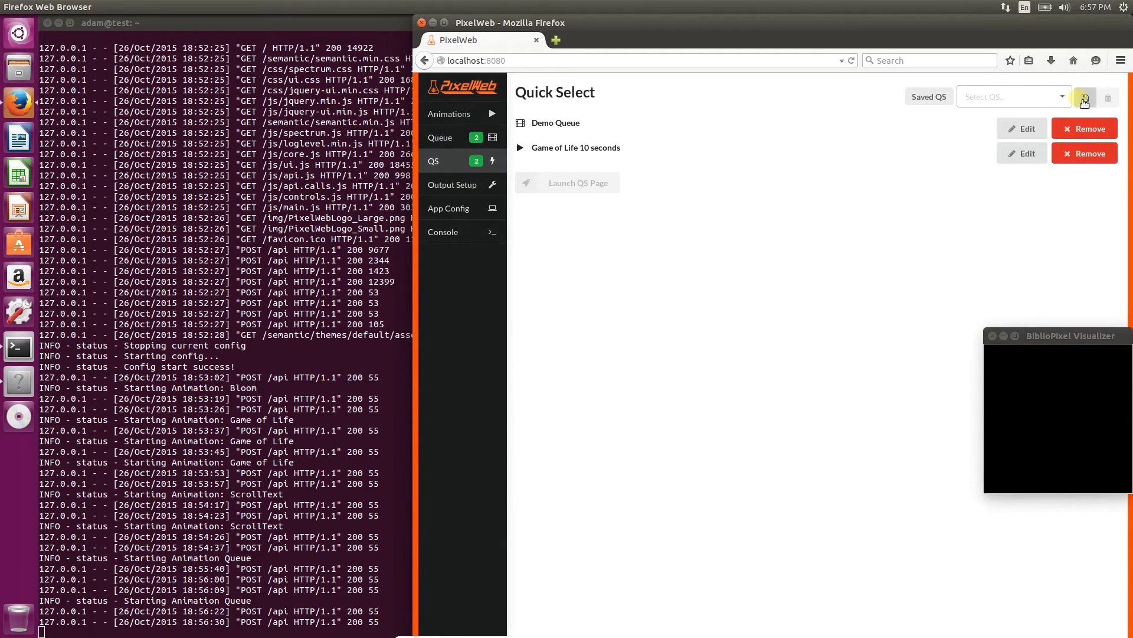
Save the Quick Select set as 'Demo' and open its launch page.
click(1085, 98)
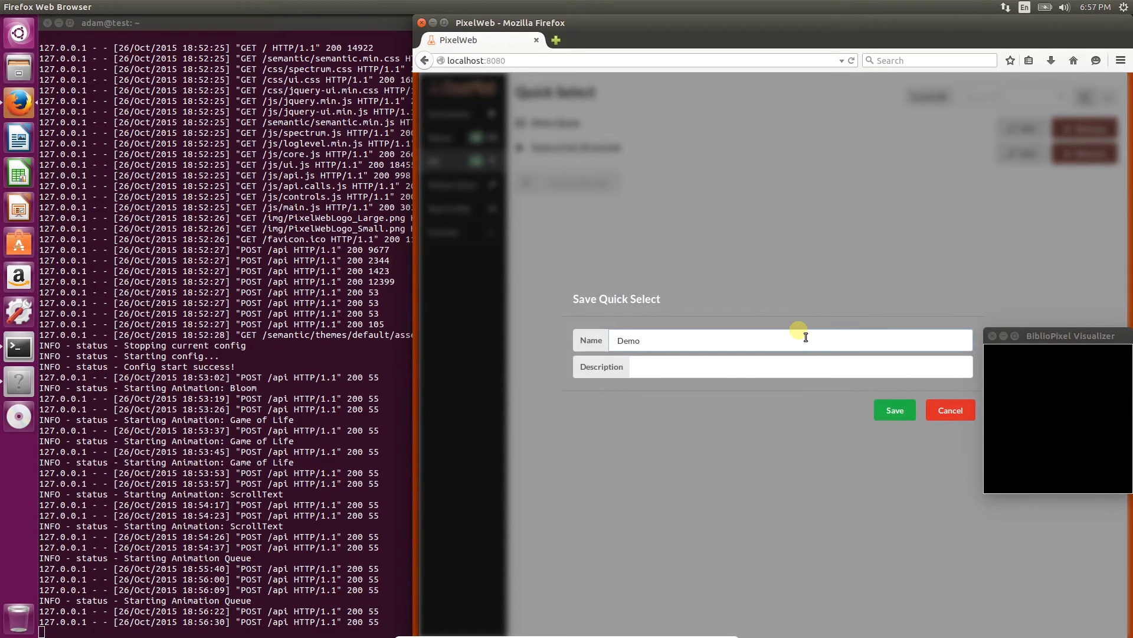
click(891, 409)
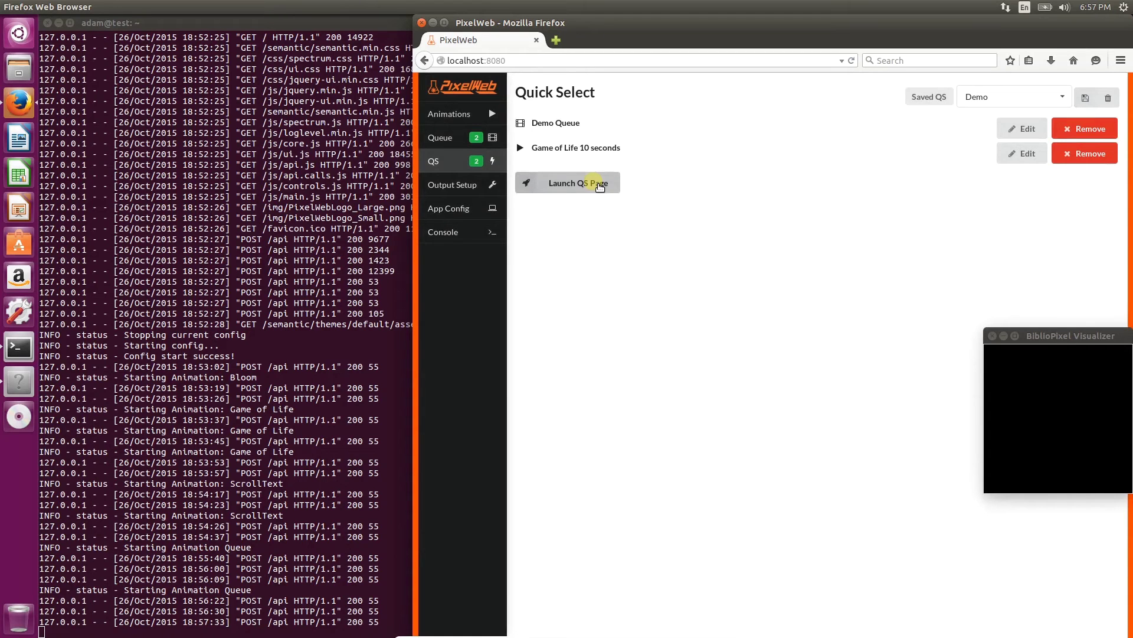
click(599, 184)
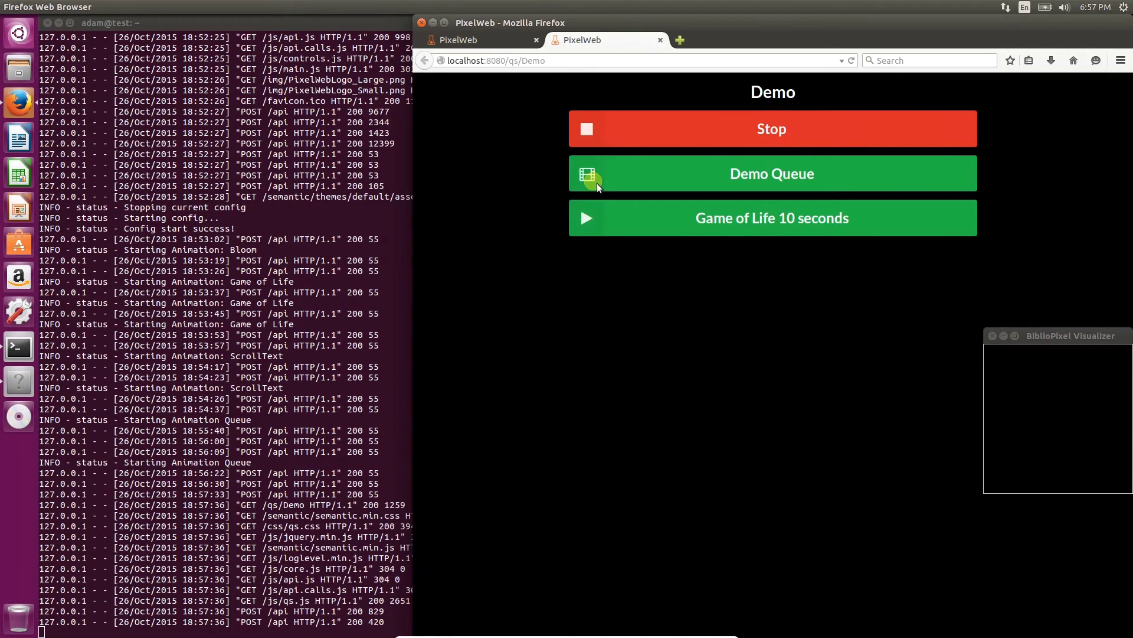
Play Demo Queue from the Demo launch page, then stop the running animation.
click(732, 186)
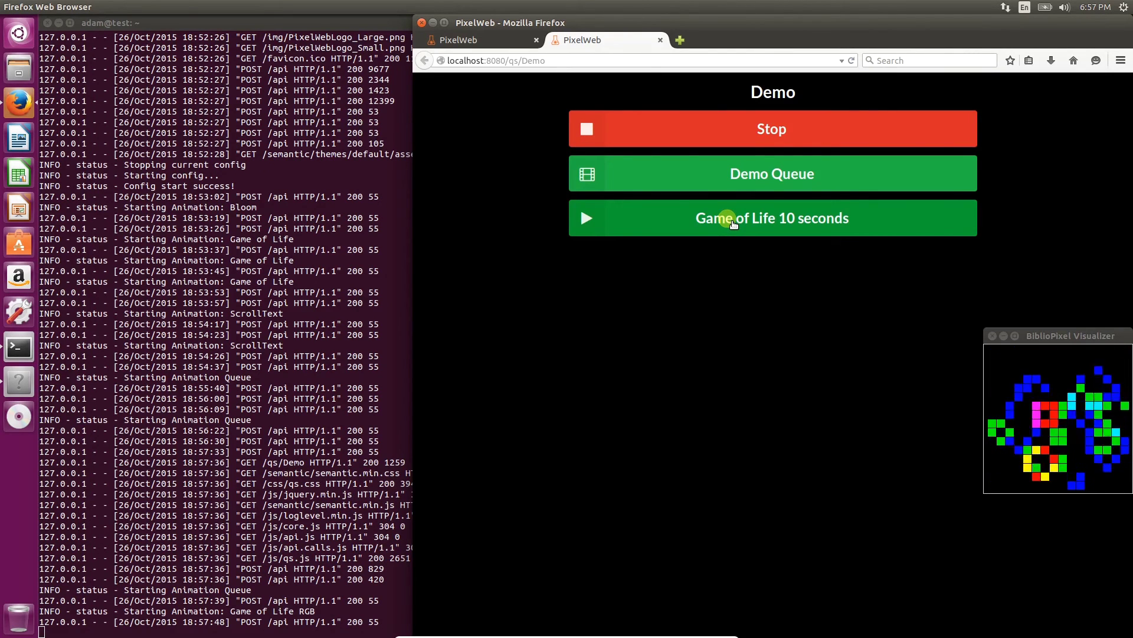
click(734, 126)
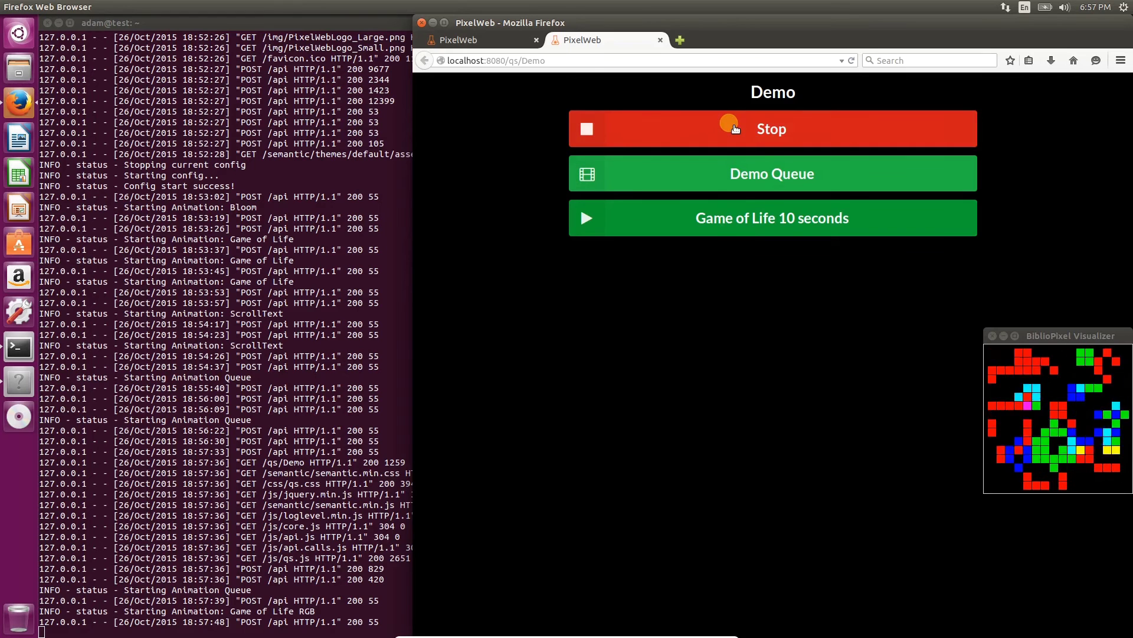
Select the MatrixRain animation on the Animations page and test-run it.
click(489, 41)
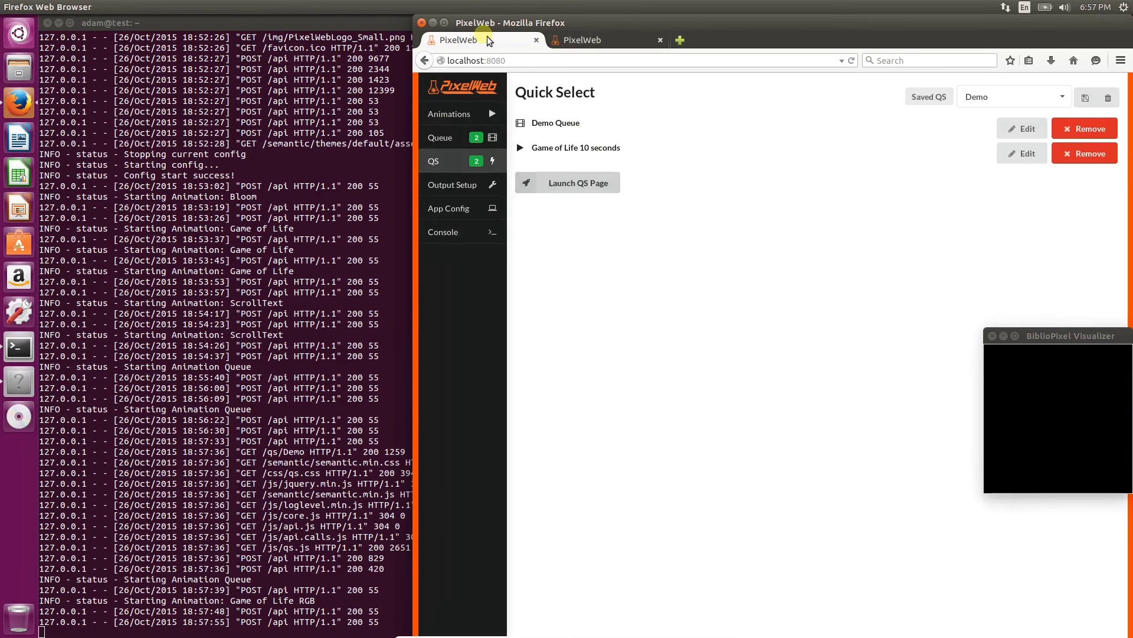
click(452, 114)
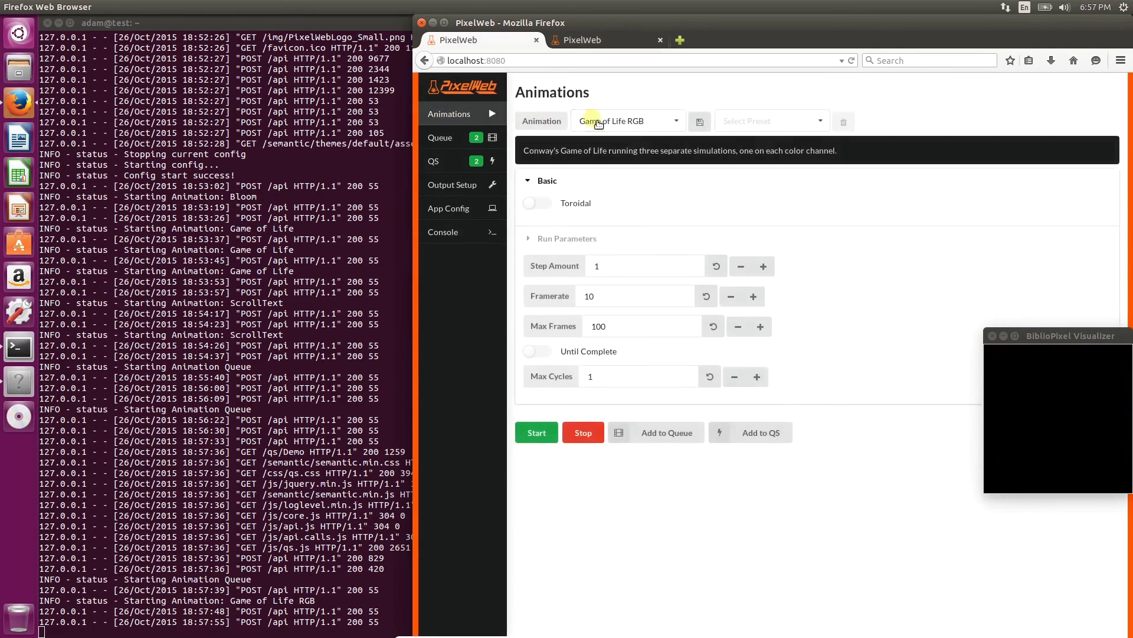
click(635, 122)
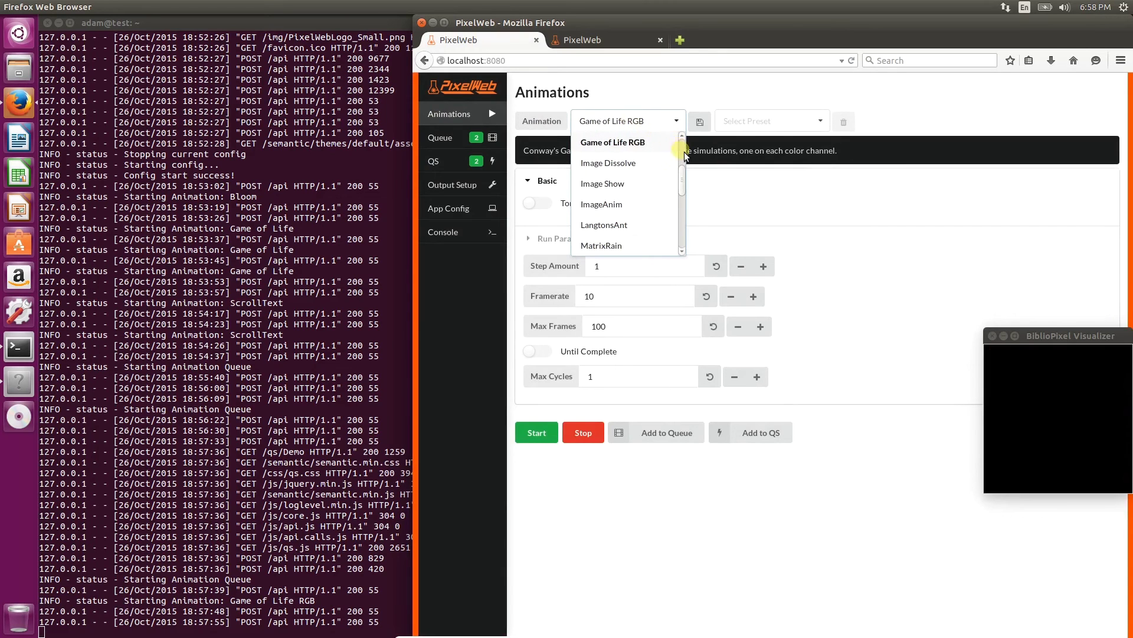
drag(685, 176, 679, 195)
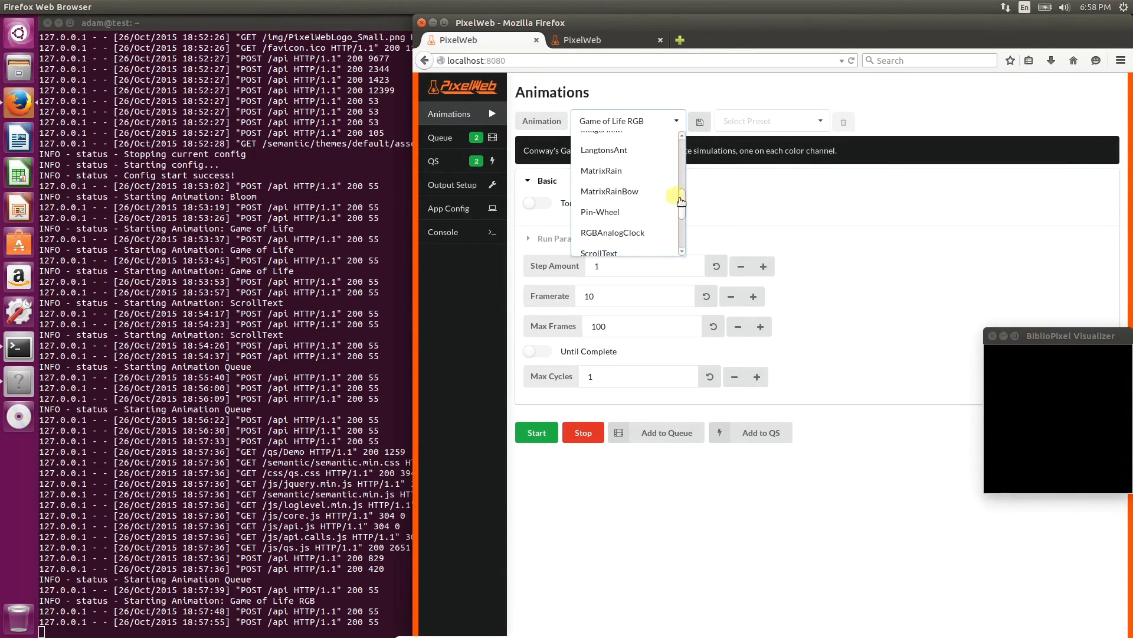
click(602, 171)
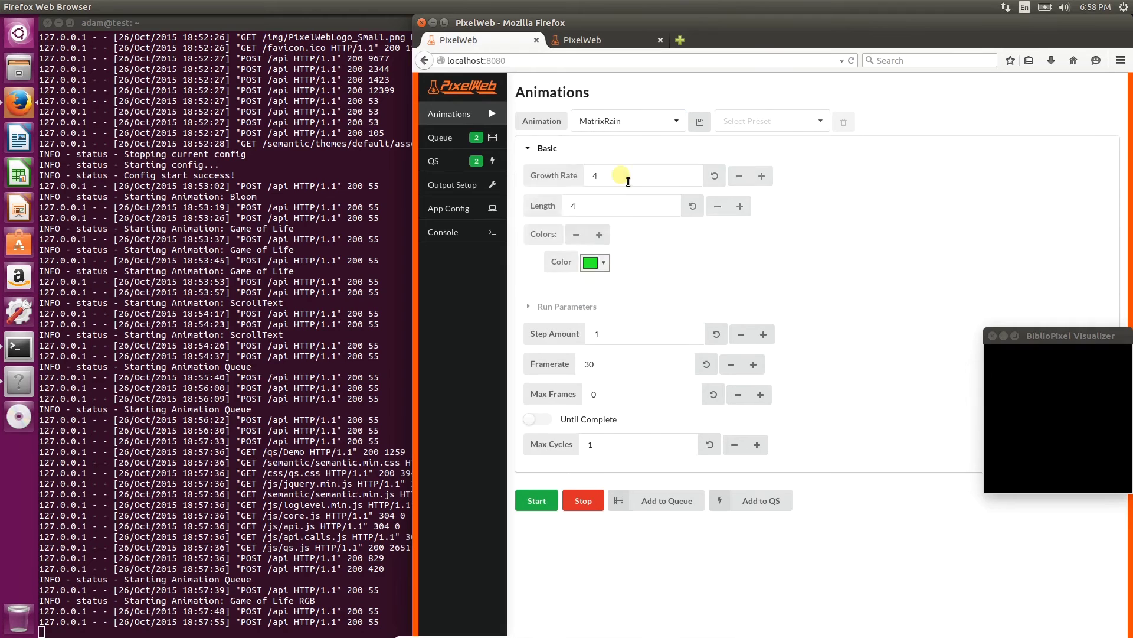
click(551, 506)
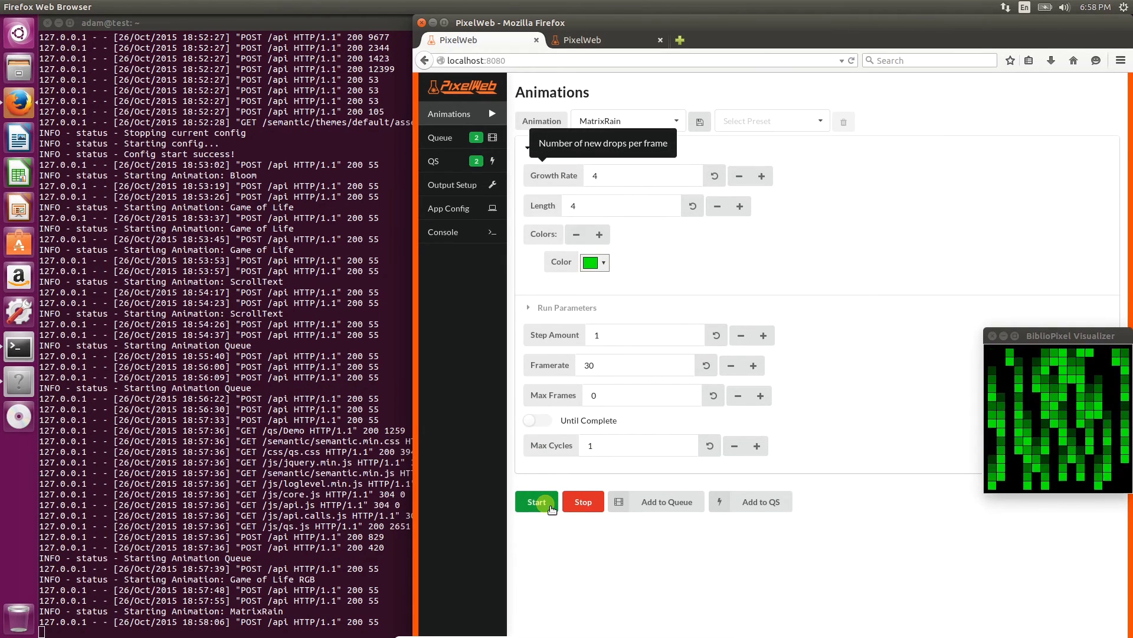
click(602, 503)
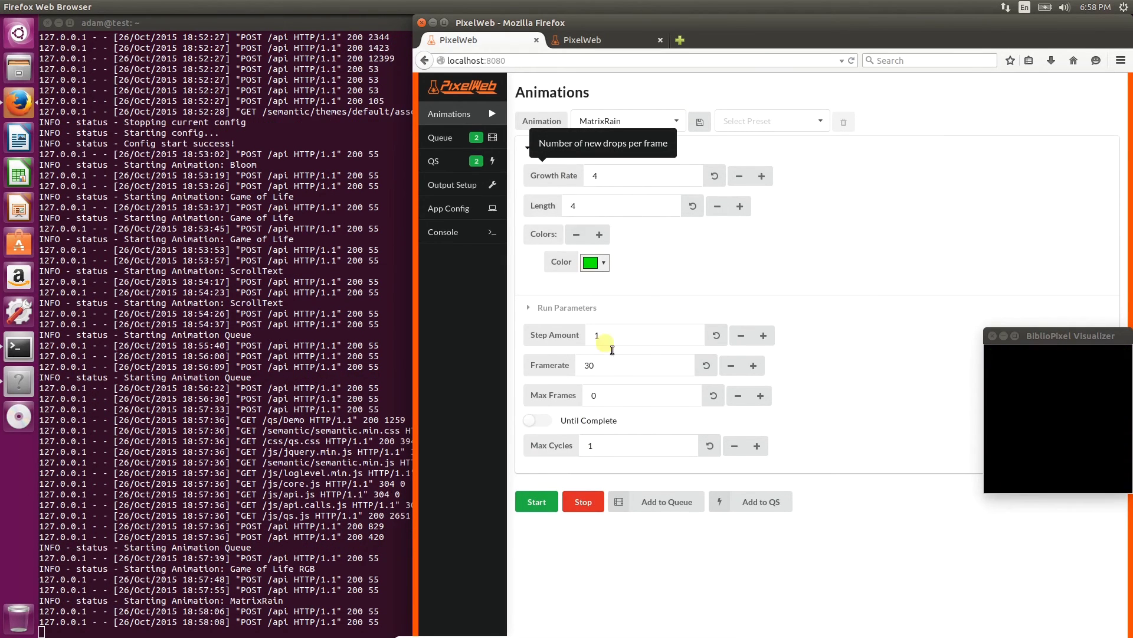
Set MatrixRain's Framerate to 15 and Growth Rate to 2, run it, and begin adding it to Quick Select.
double_click(612, 367)
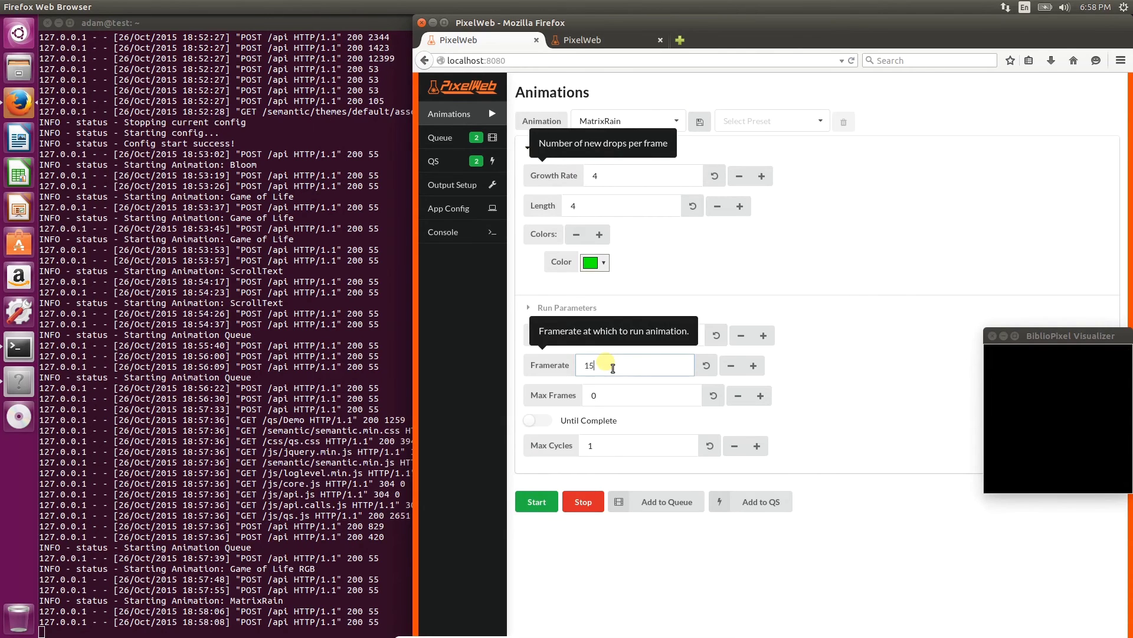
click(543, 505)
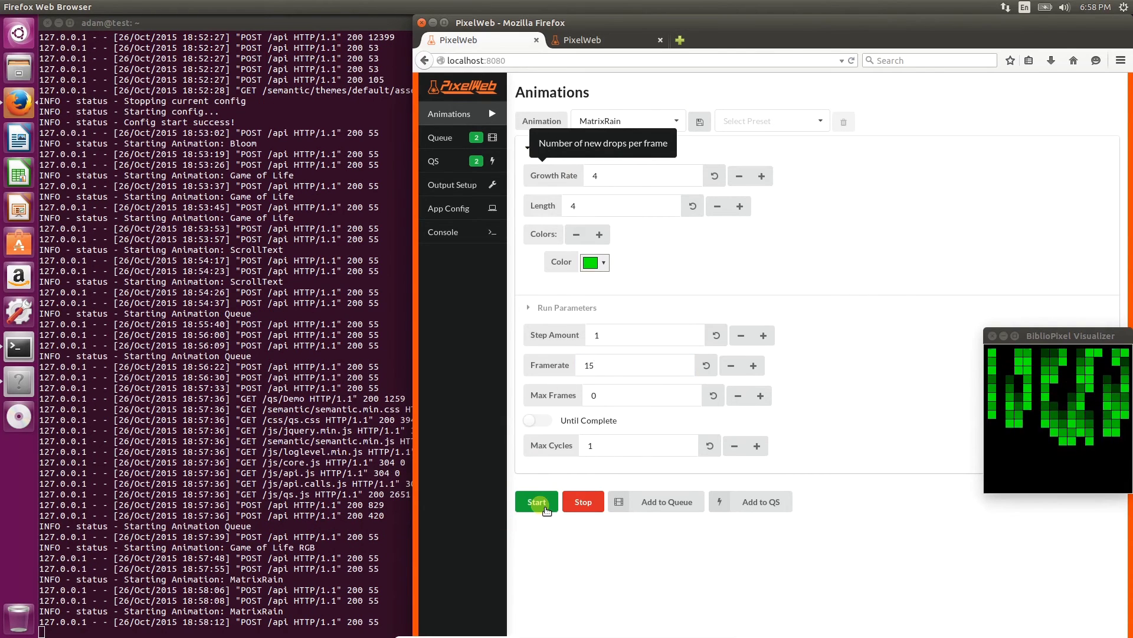
click(579, 503)
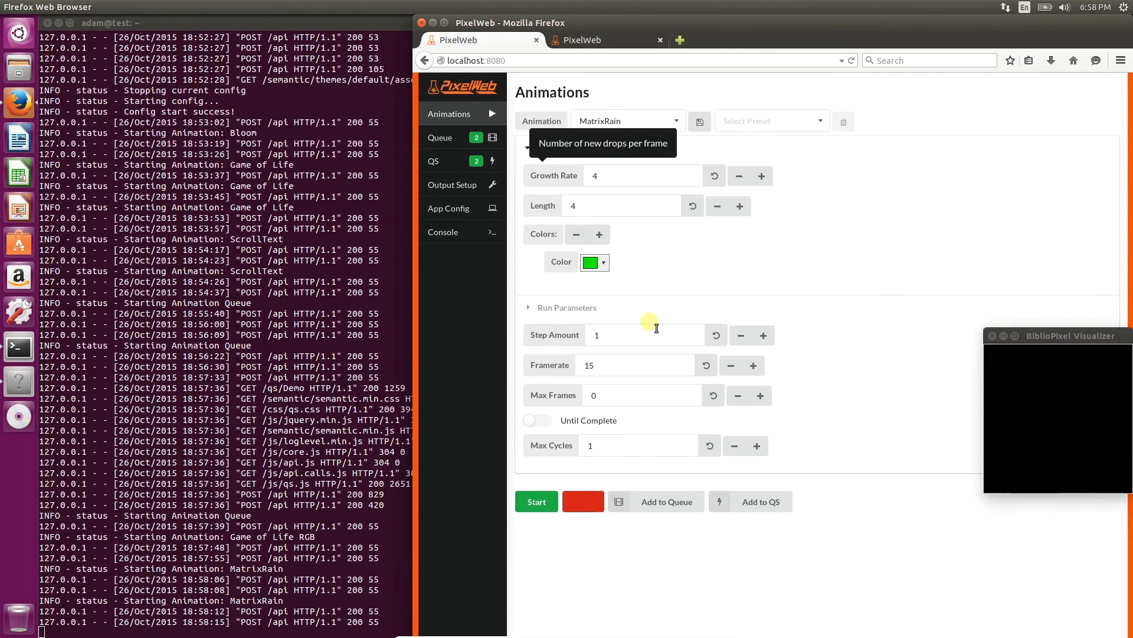
double_click(654, 180)
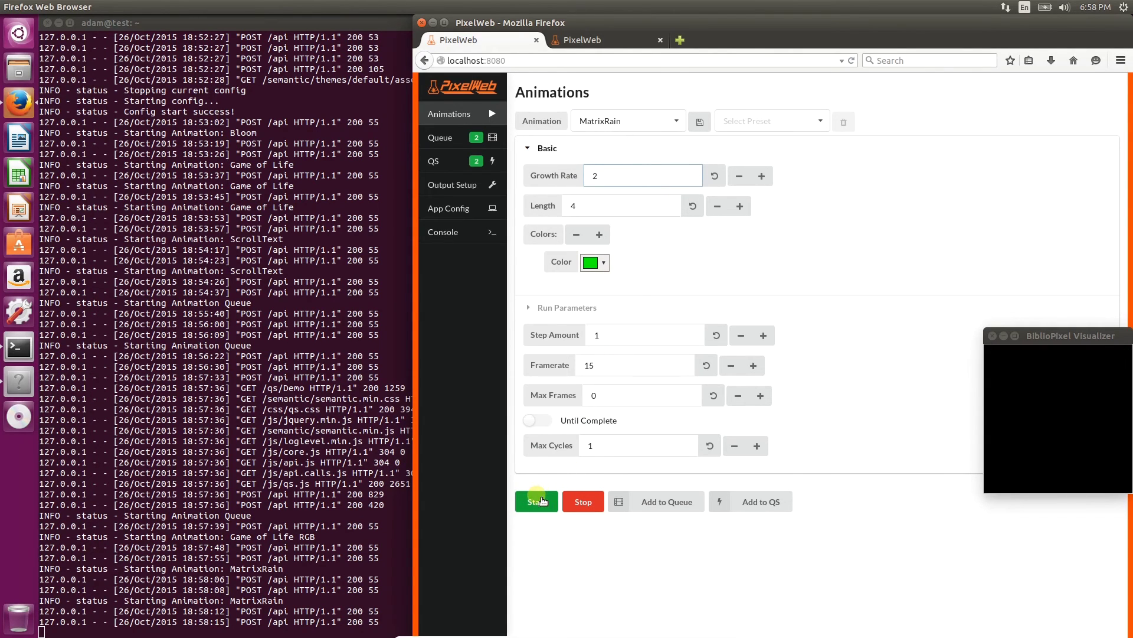
click(541, 501)
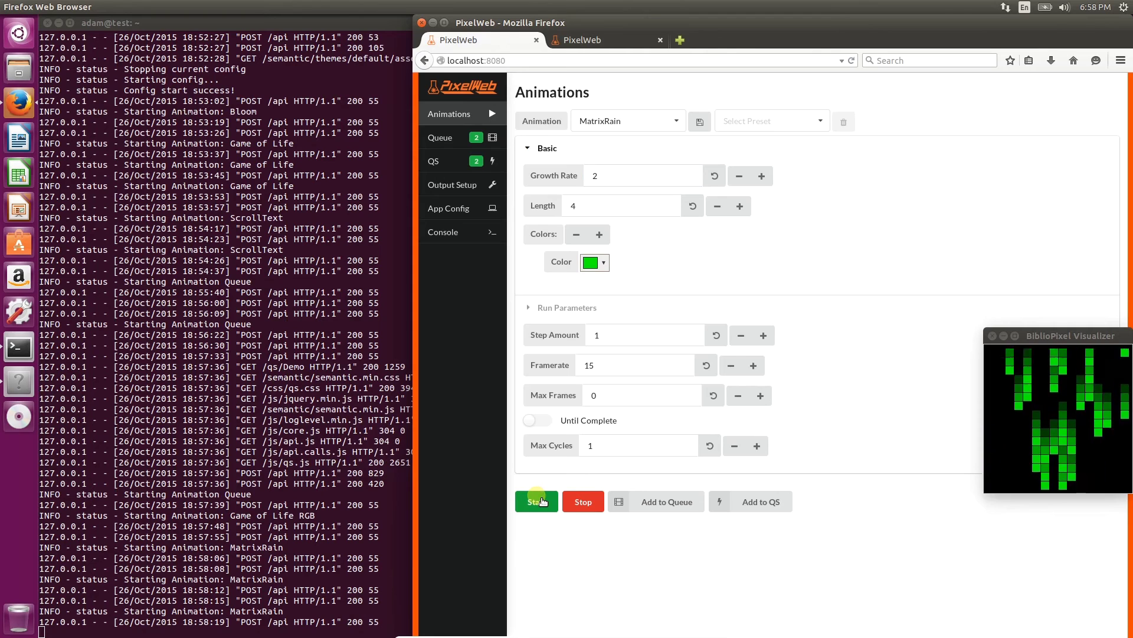
click(783, 511)
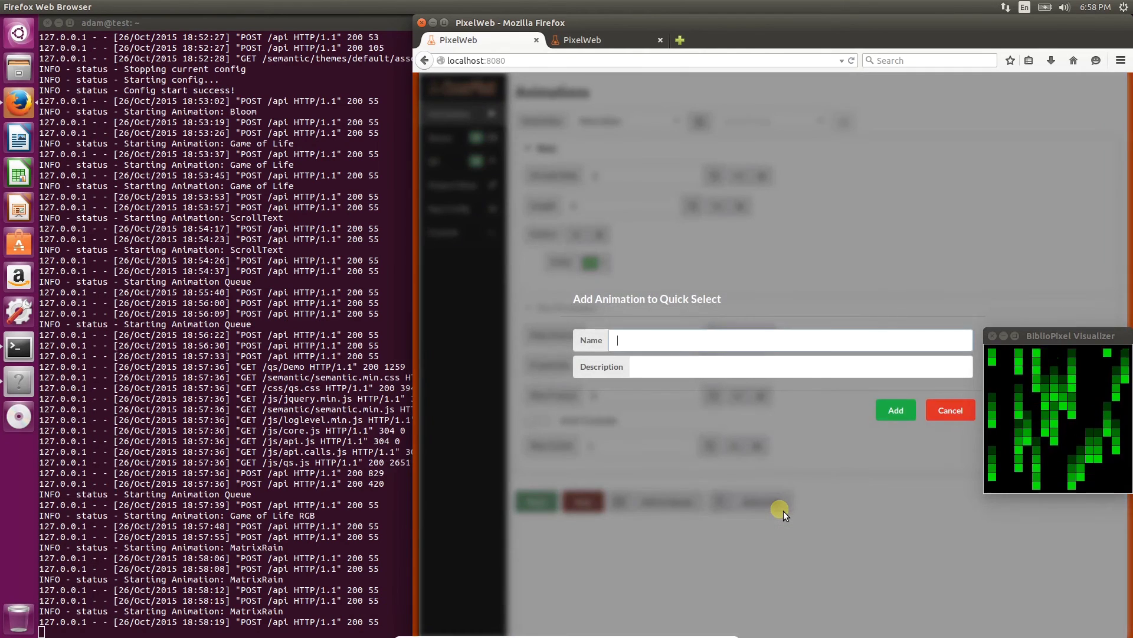
Add the MatrixRain animation to Quick Select as 'Rain Neo'.
text(Rain )
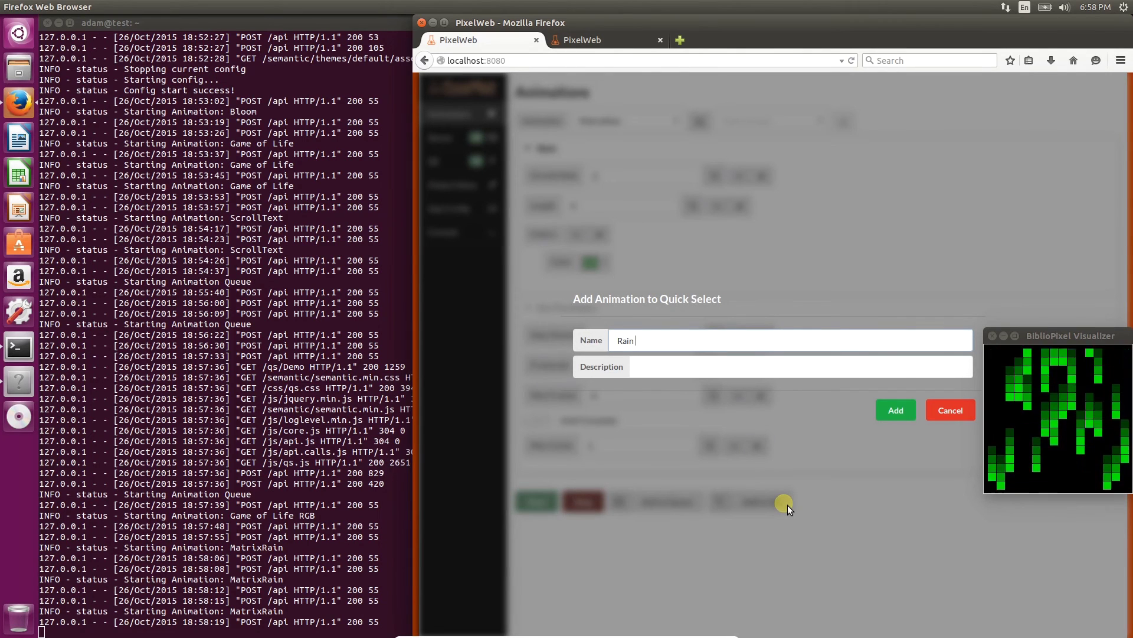
text(Neo)
click(912, 414)
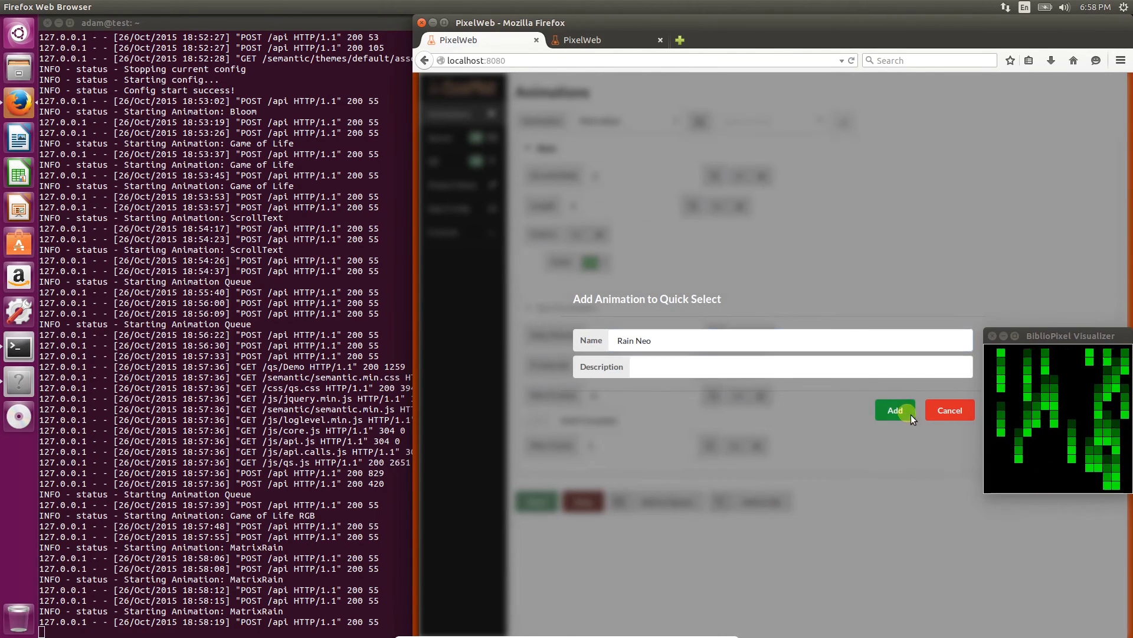
click(455, 168)
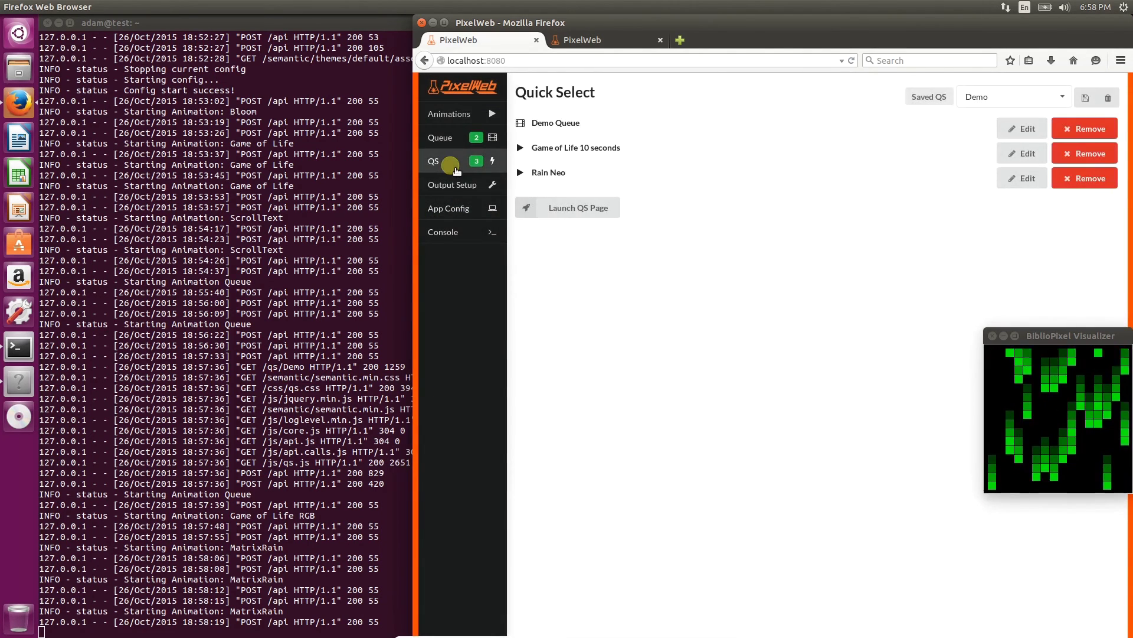
Move Rain Neo to the top, re-save the set as Demo, and return to the launch page.
click(1089, 99)
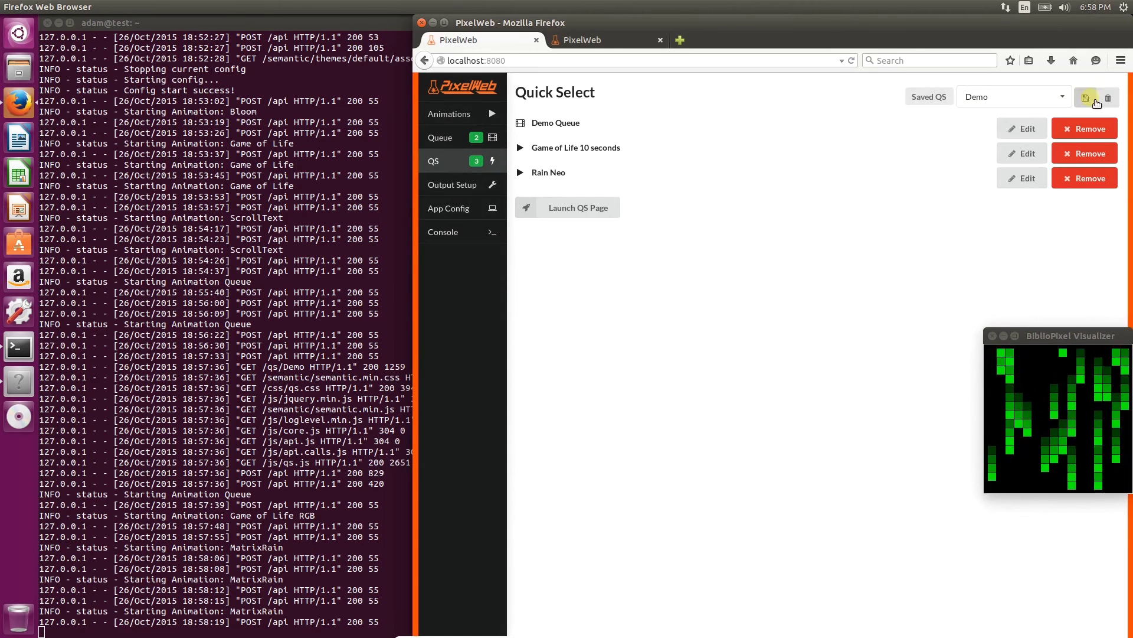
drag(569, 177, 577, 123)
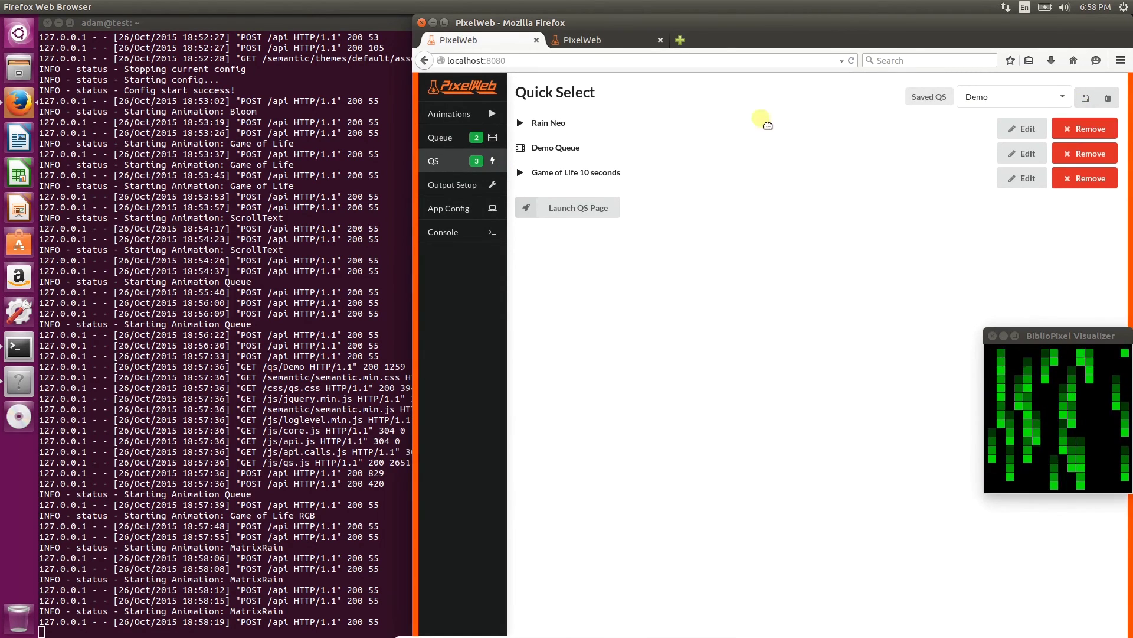
click(1086, 98)
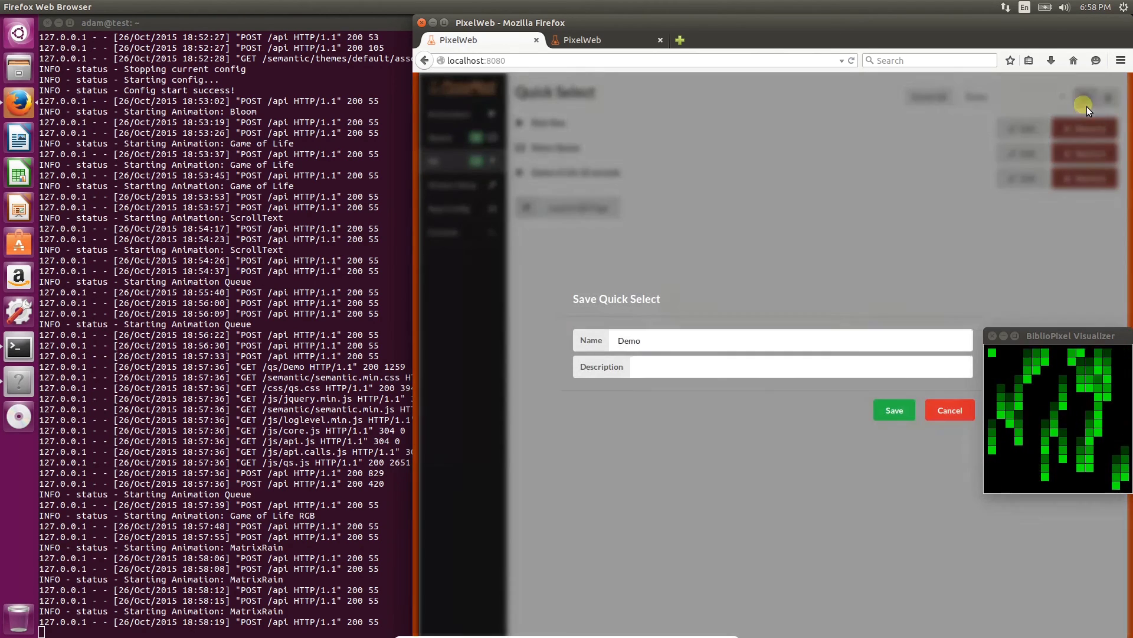
click(895, 412)
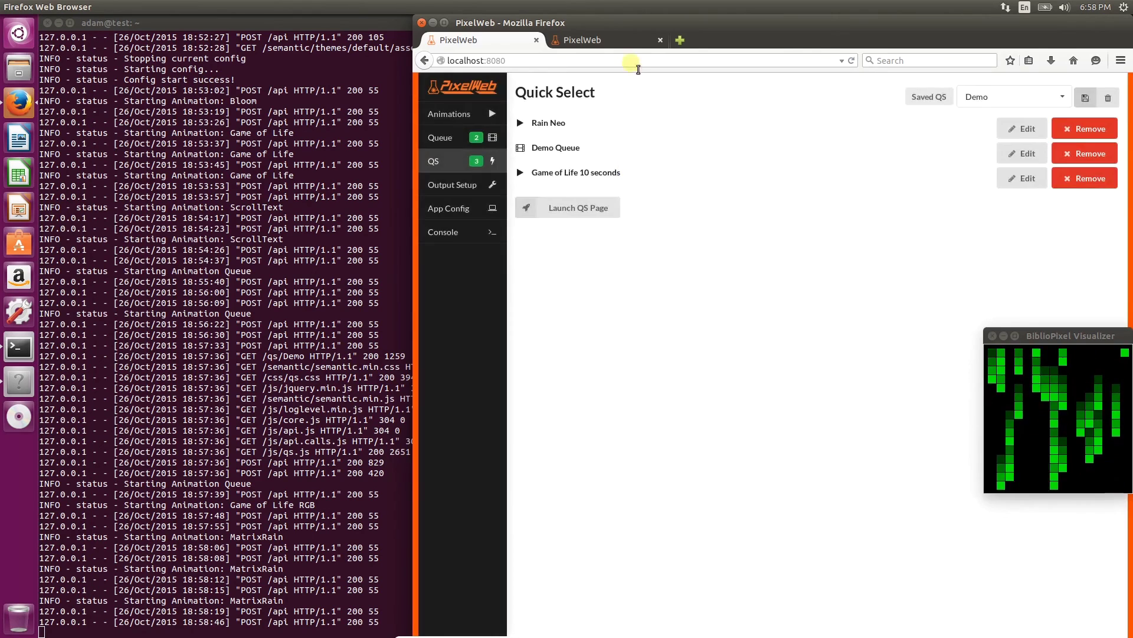
click(629, 41)
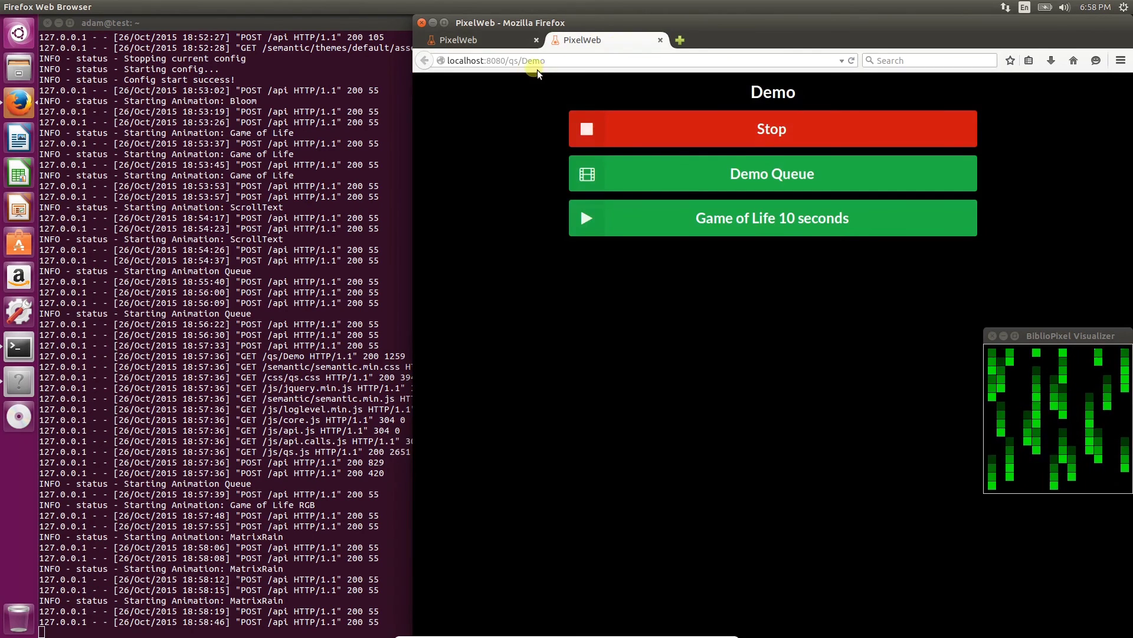
Reload the Demo launch page and test the Demo Queue, Rain Neo and Game of Life 10 seconds buttons.
right_click(495, 108)
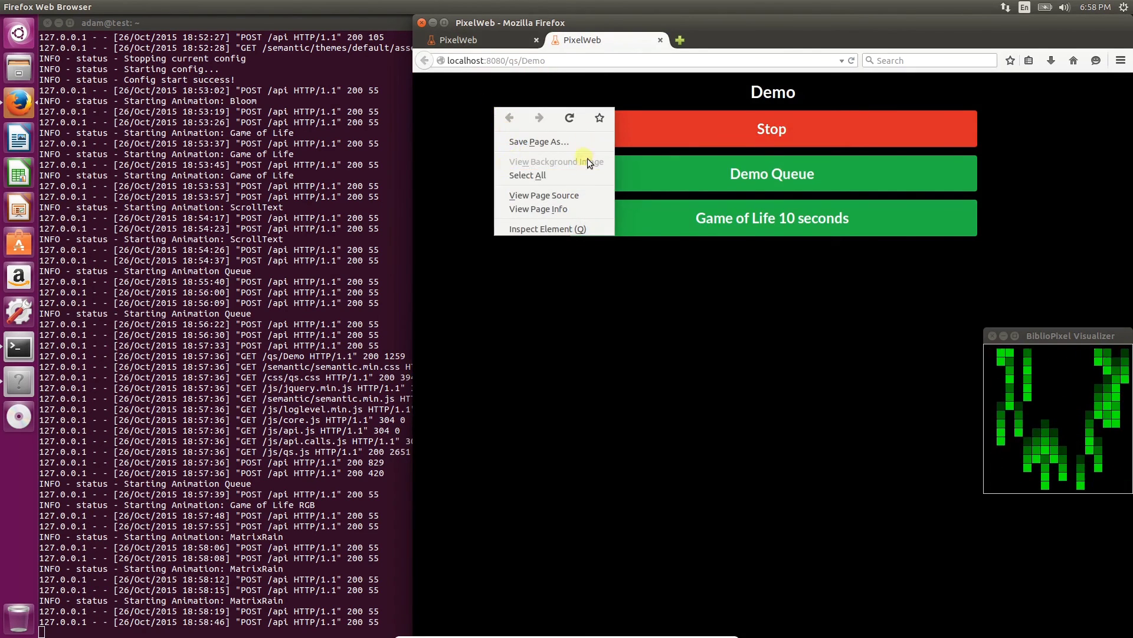
click(582, 121)
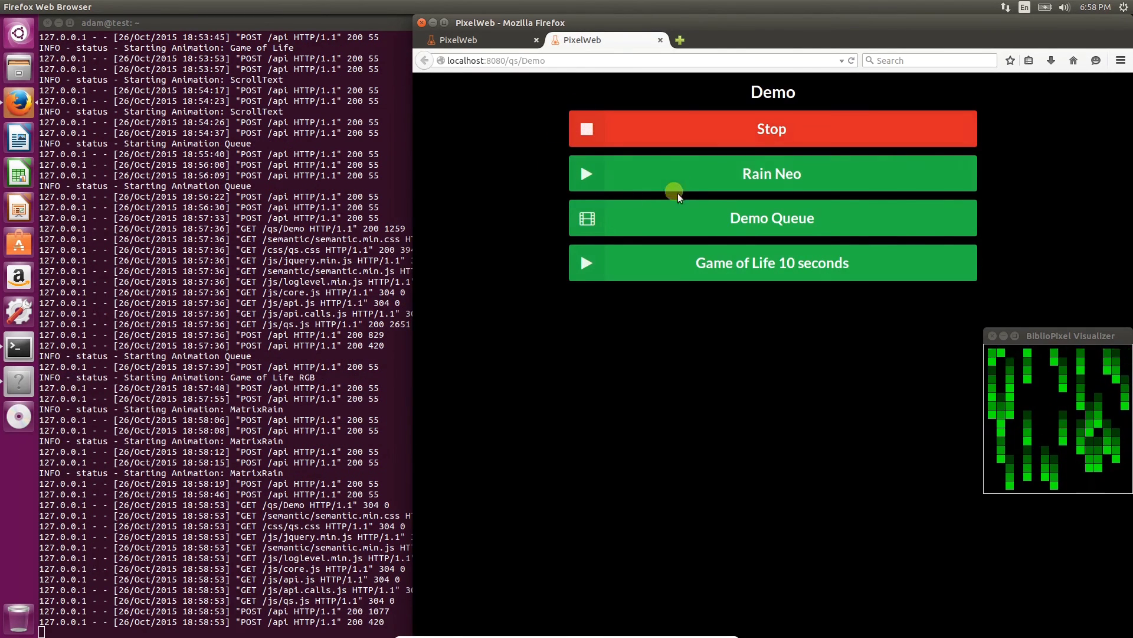
click(687, 221)
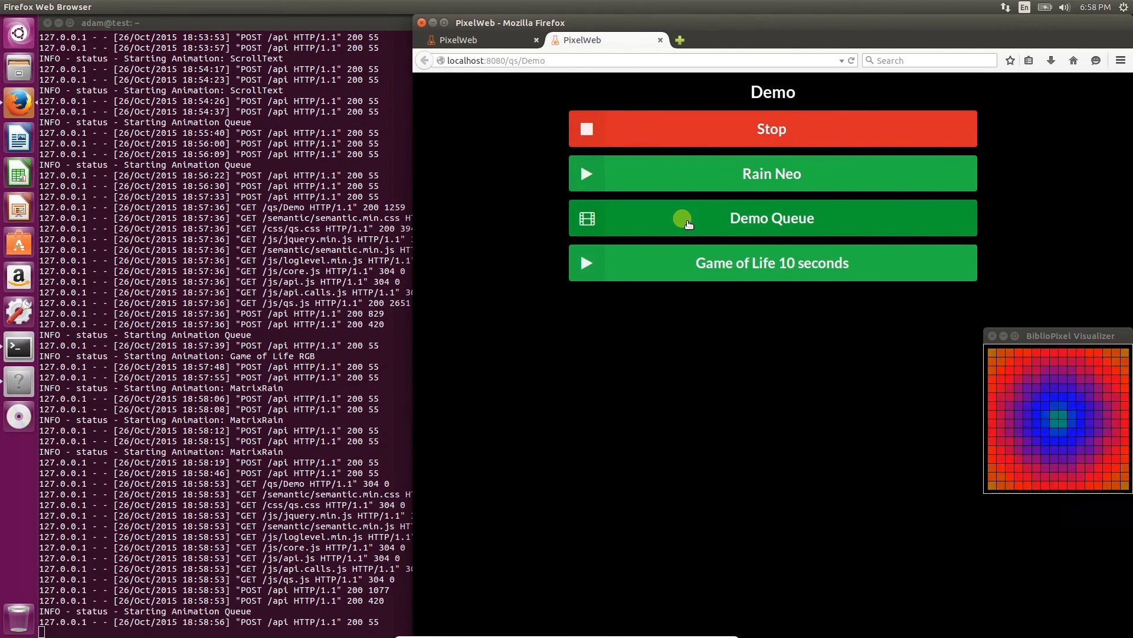
click(688, 177)
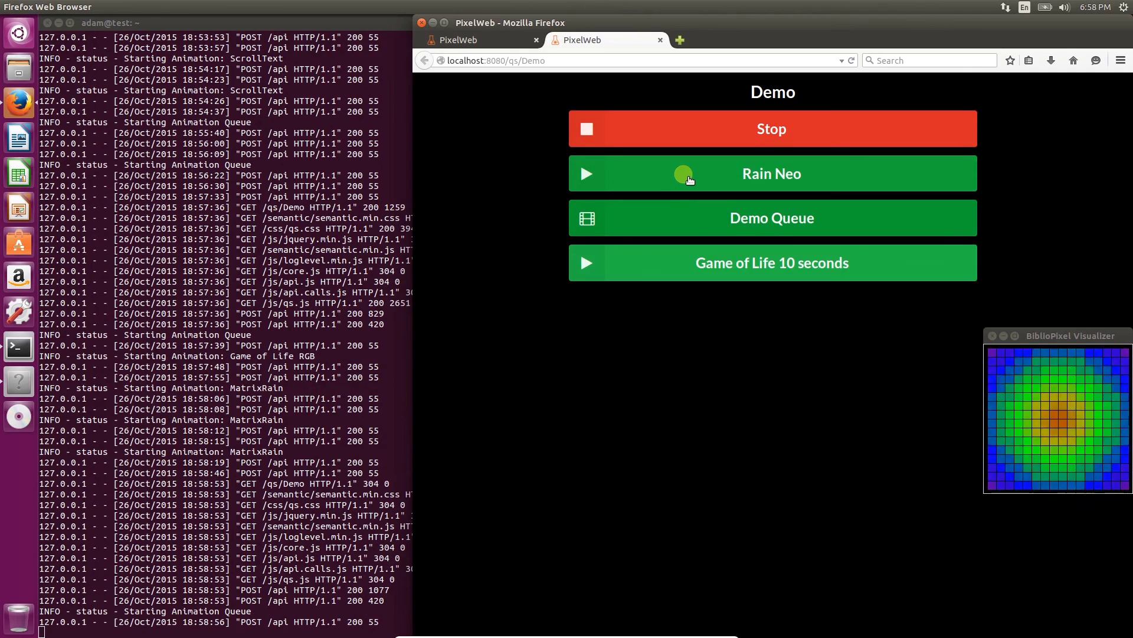
click(689, 177)
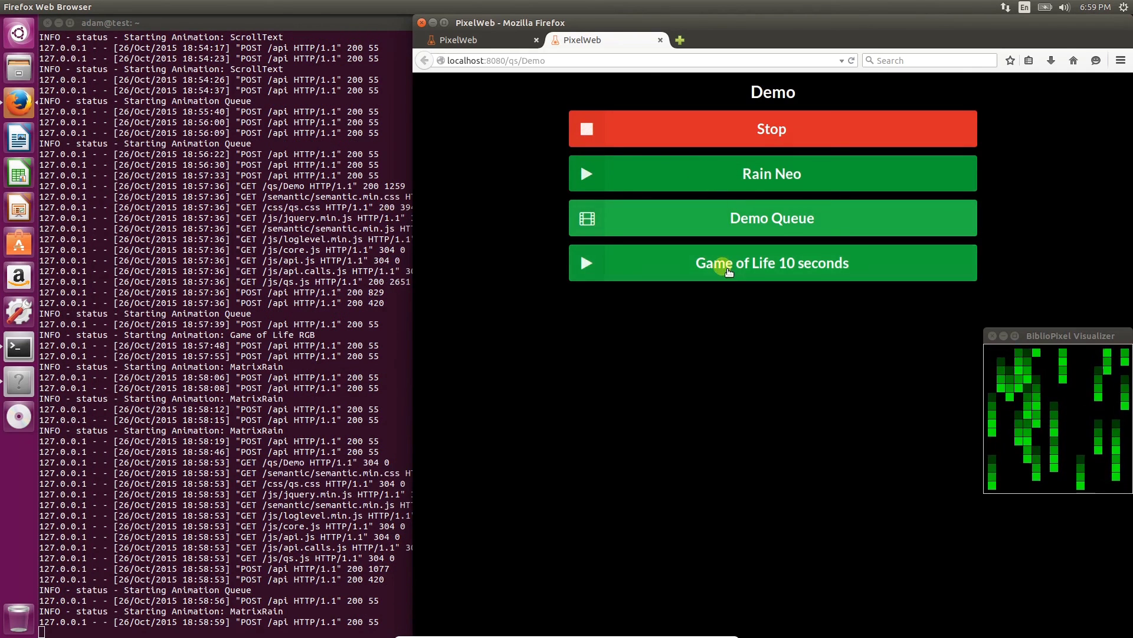
click(729, 271)
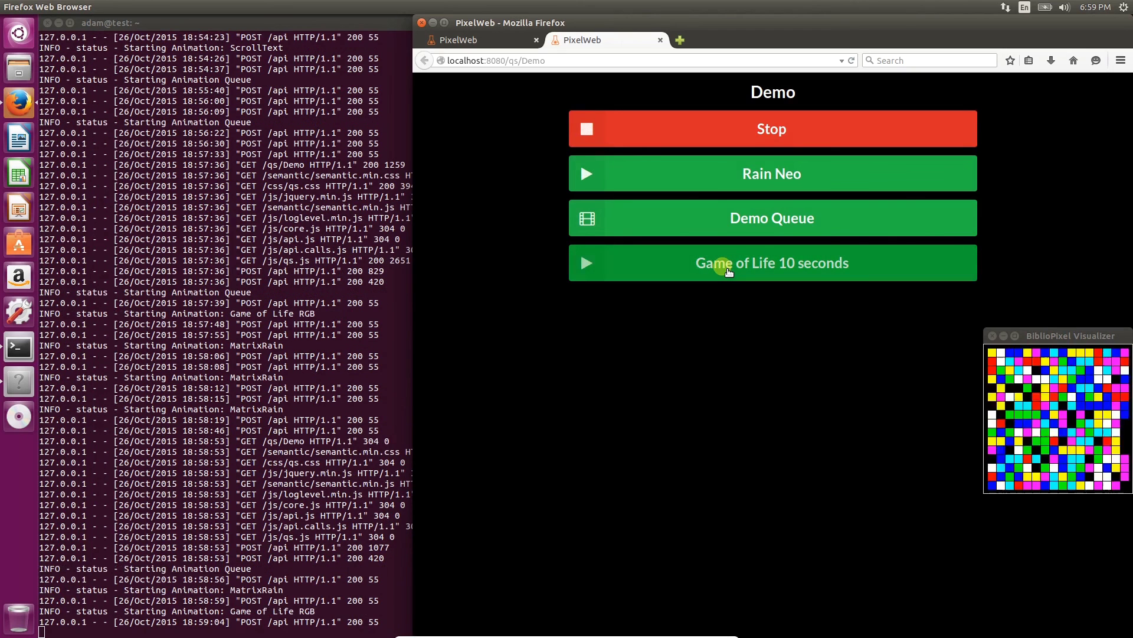